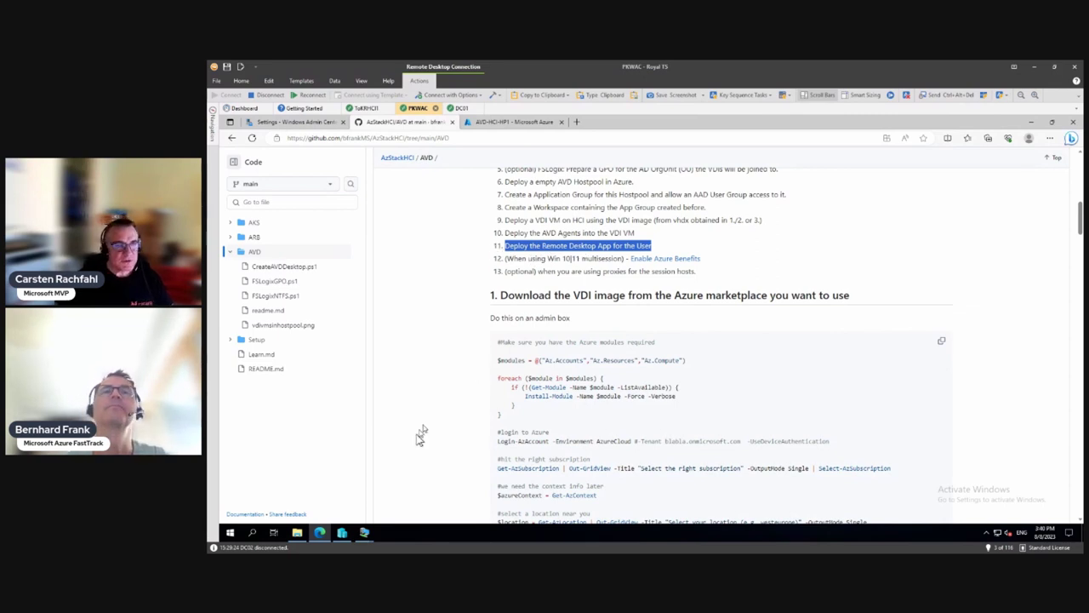
Step: Point to step 11, 'Deploy the Remote Desktop App for the User', in the AVD readme
mouse_move(365, 536)
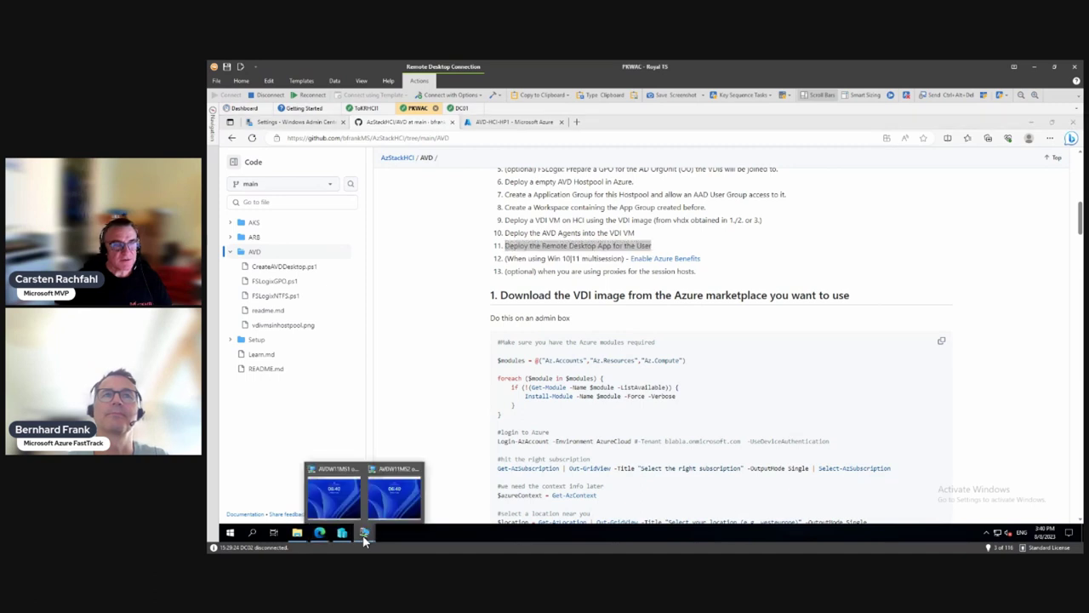
left_click(345, 512)
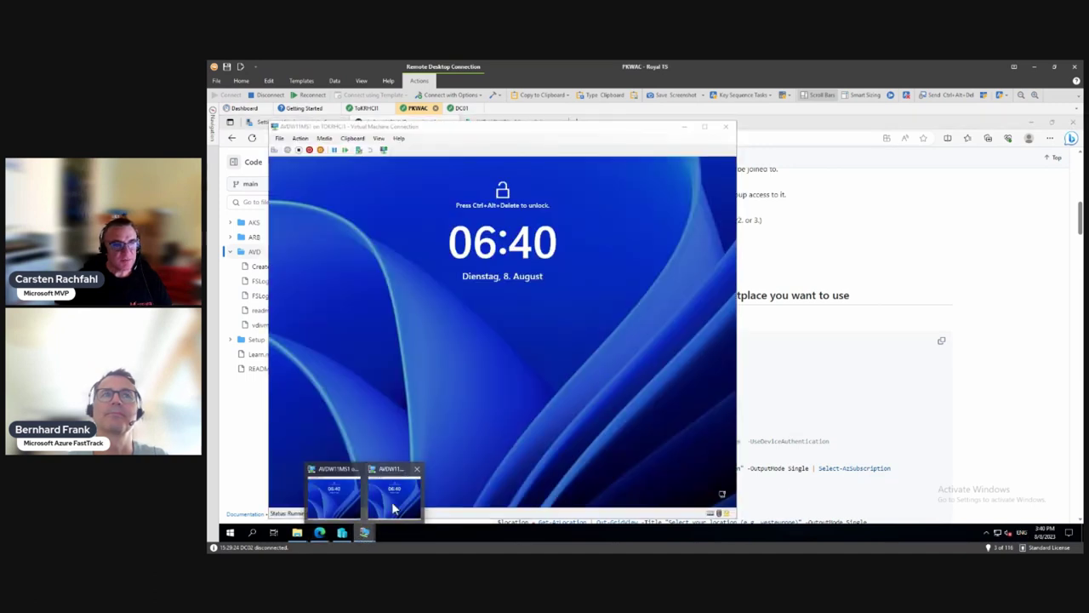
left_click(396, 498)
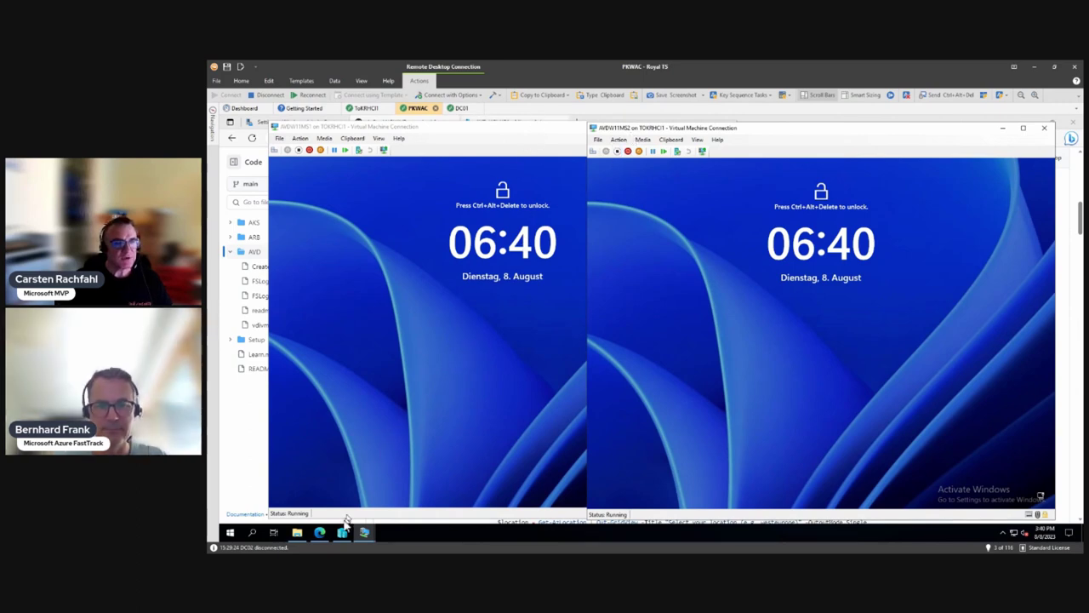
left_click(321, 534)
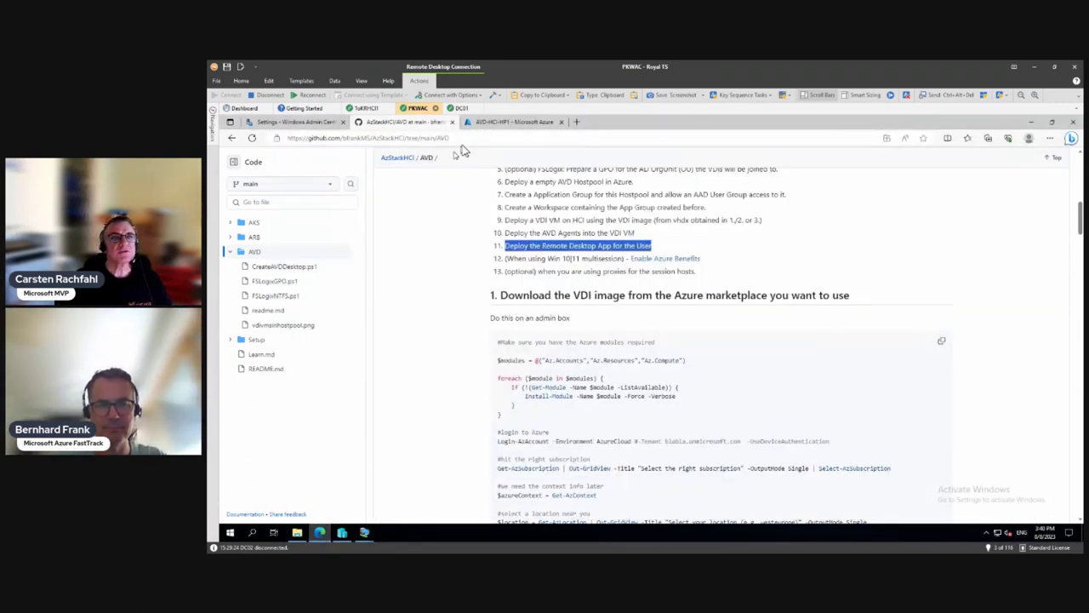
Step: Review the AVD-HCI-HP1 host pool overview, then minimize the Royal TS remote window
left_click(498, 124)
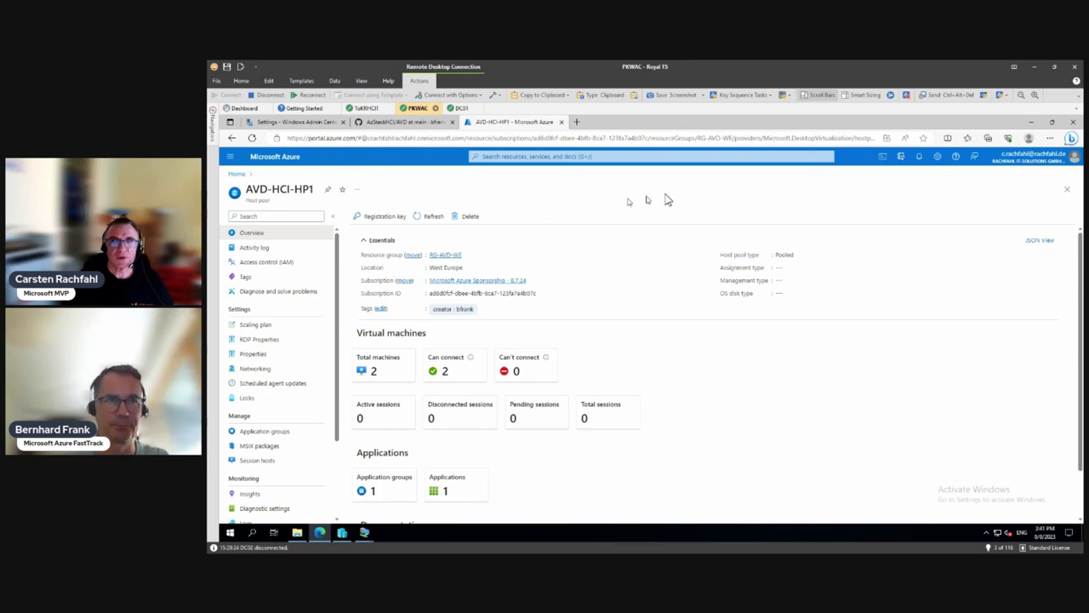
left_click(1033, 66)
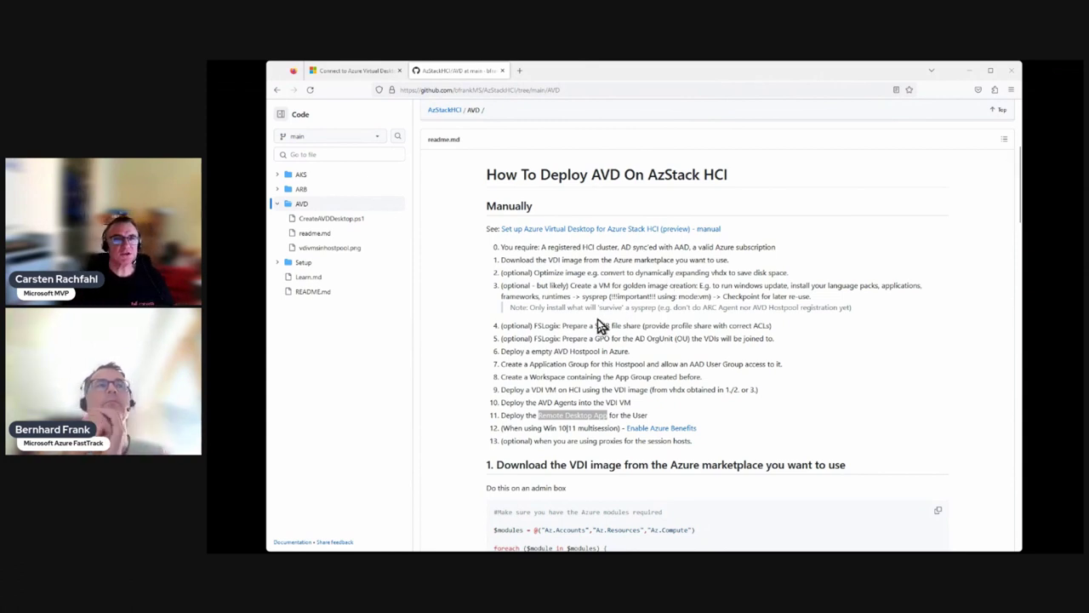
Step: Bring up the Connect to Azure Virtual Desktop article and scroll to its Prerequisites section
left_click(369, 72)
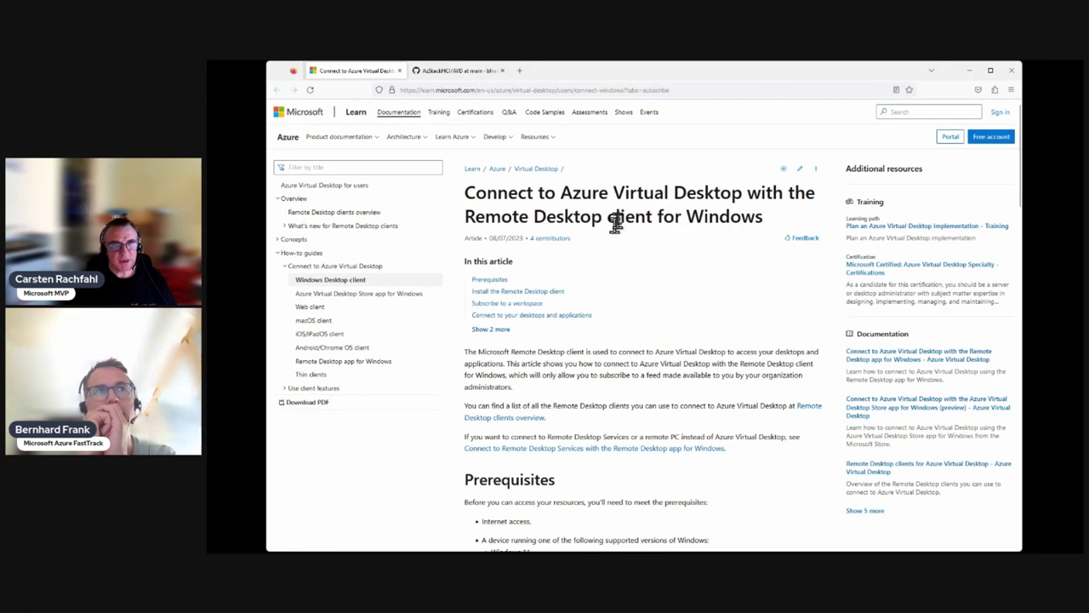
scroll(609, 215, "down", 5)
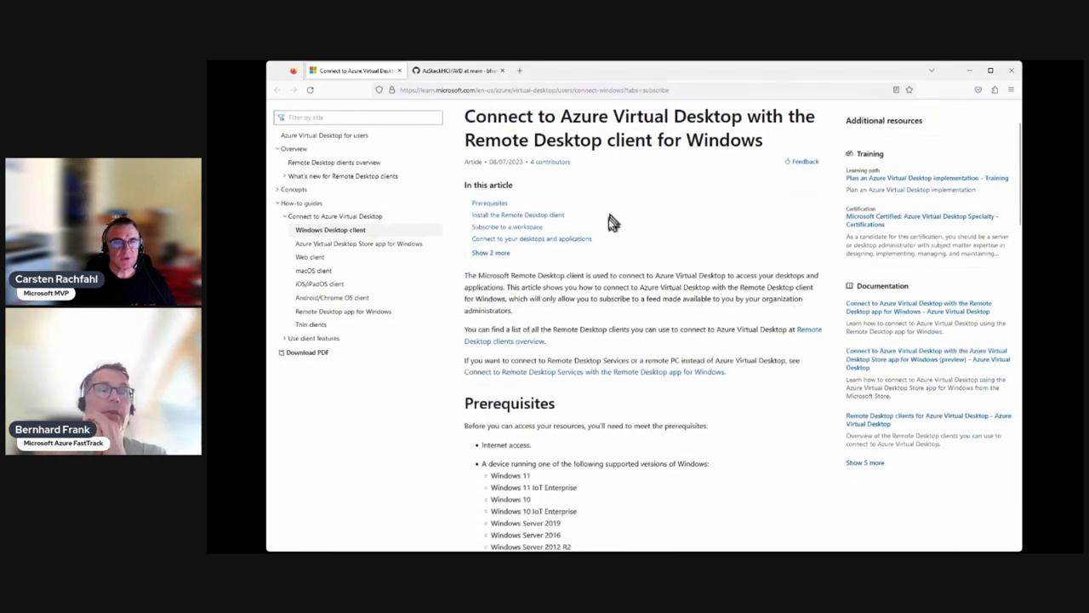
scroll(609, 223, "down", 1)
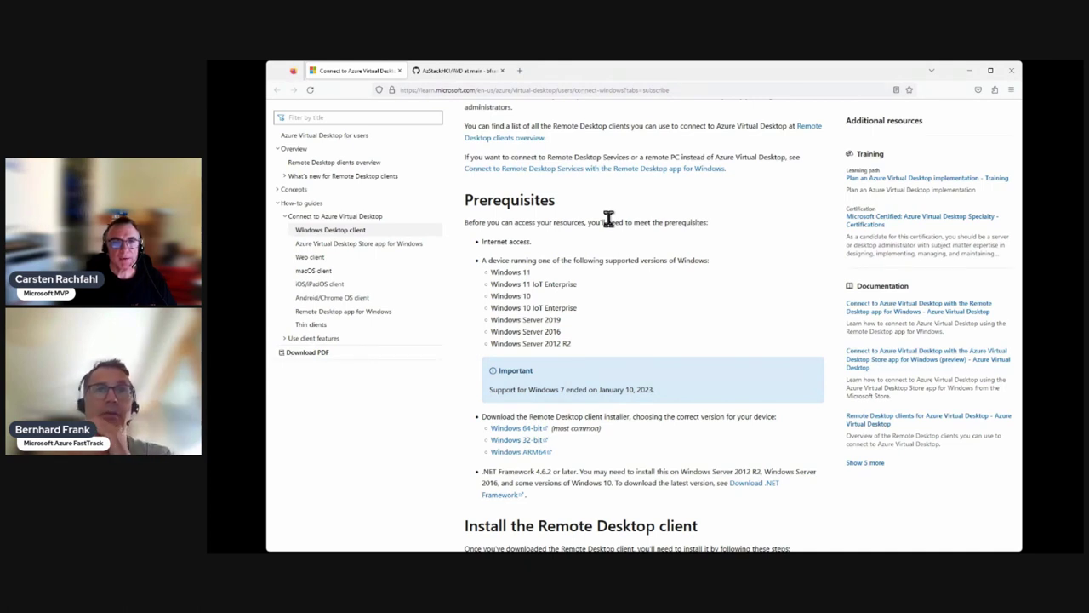
Step: Scroll past the installer downloads and .NET Framework 4.6.2 requirement to the installation steps
scroll(608, 220, "down", 1)
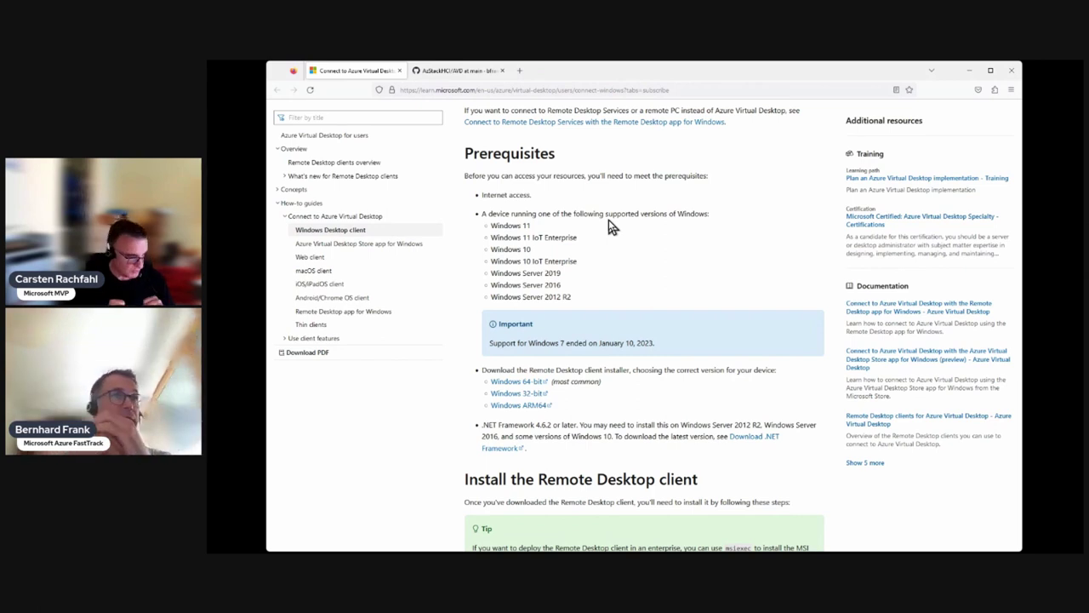
scroll(611, 227, "down", 1)
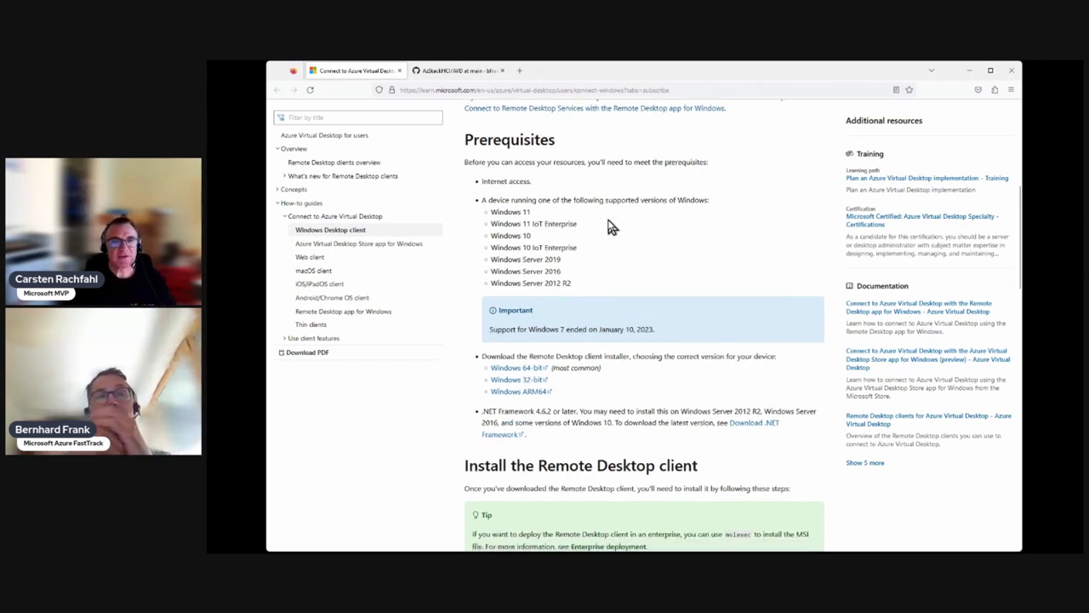
scroll(611, 227, "down", 5)
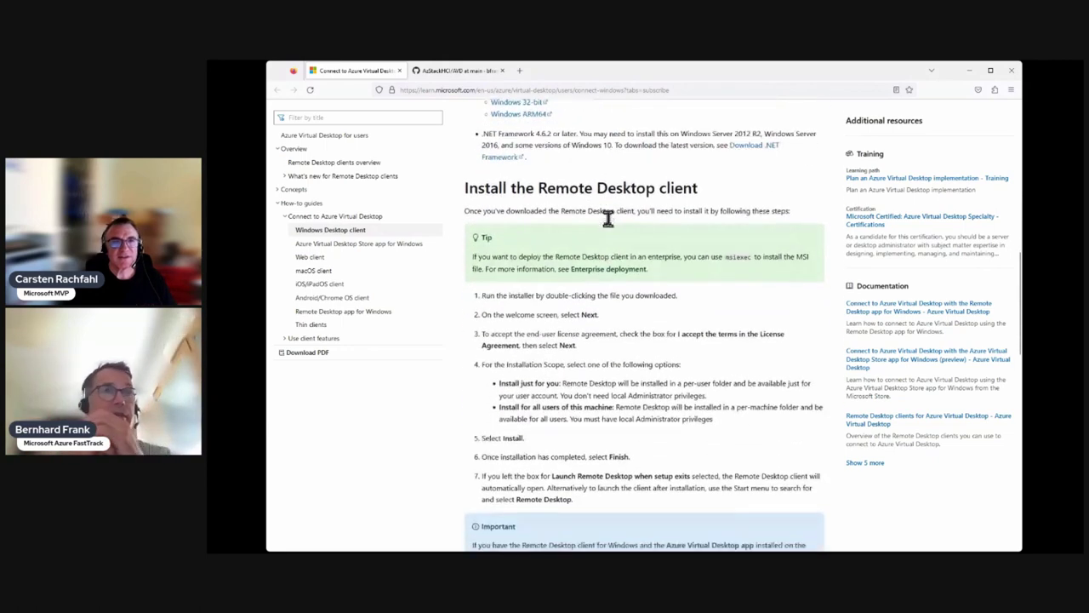
Step: Scroll briefly toward 'Subscribe to a workspace', then back up to the Prerequisites list
scroll(607, 218, "down", 5)
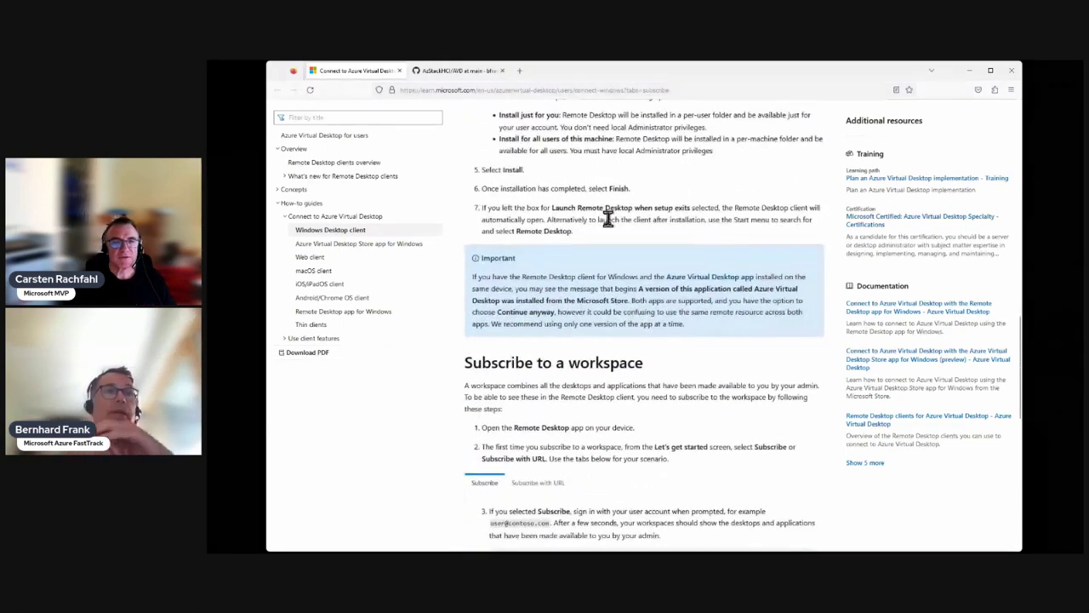
scroll(607, 218, "up", 8)
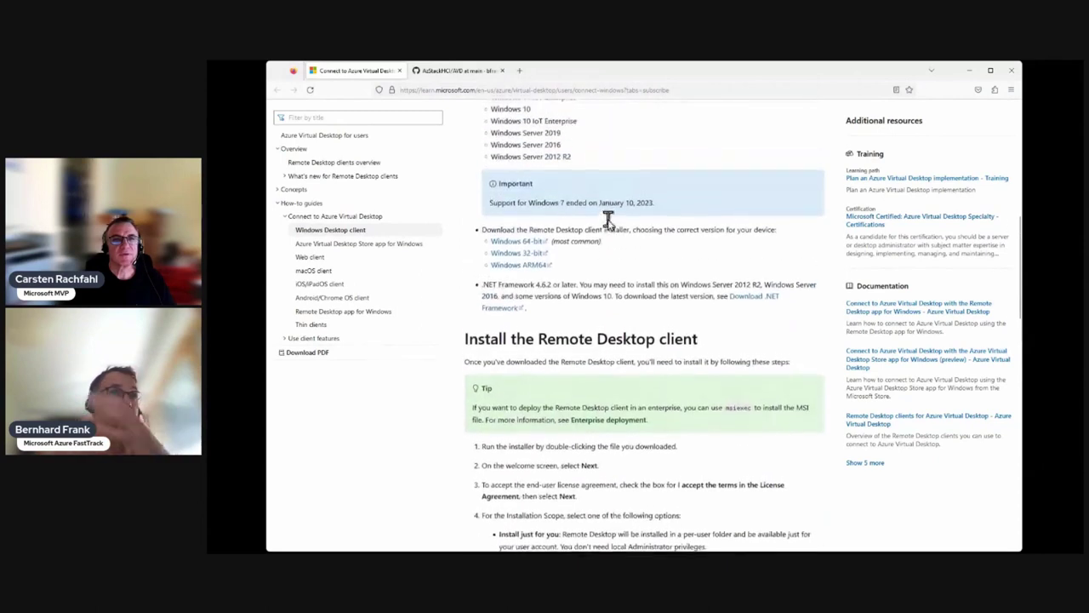
scroll(608, 219, "up", 2)
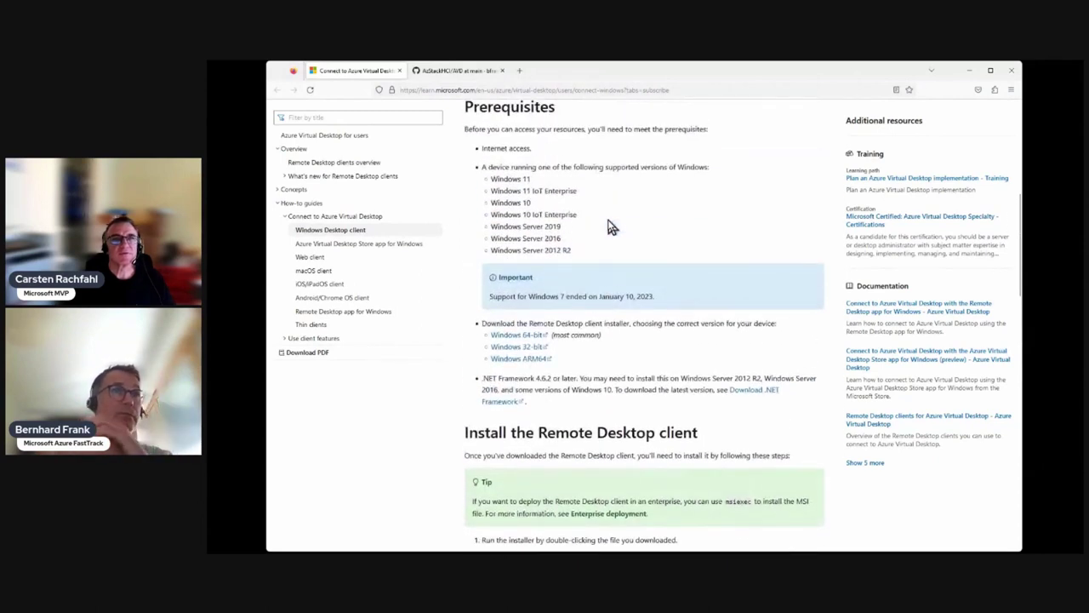
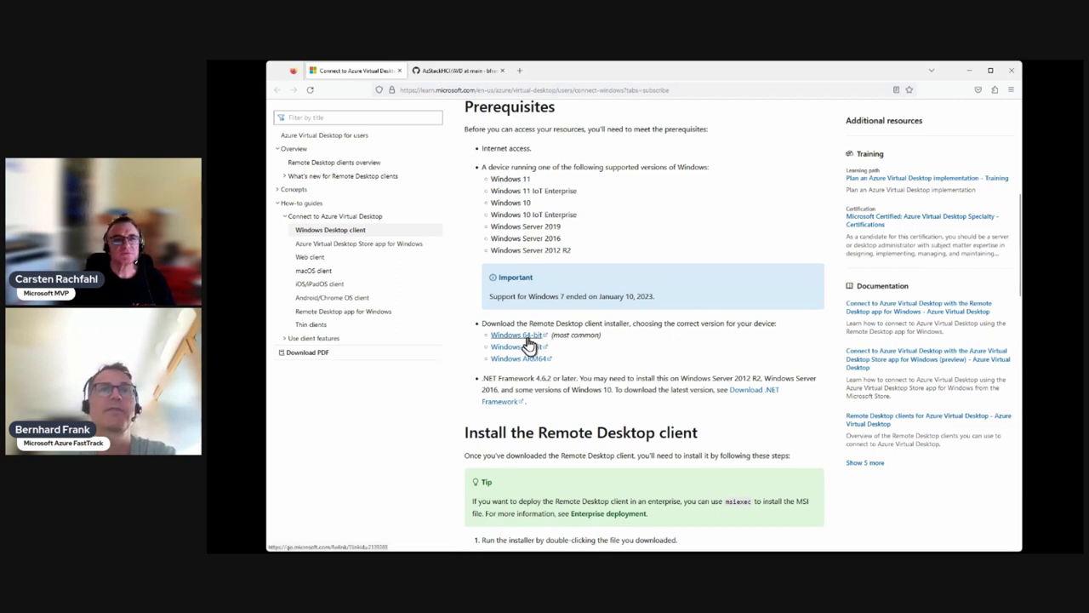
Step: Download the Windows 64-bit installer RemoteDesktop_1.2.4487.0_x64.msi and open it from the downloads panel
left_click(526, 338)
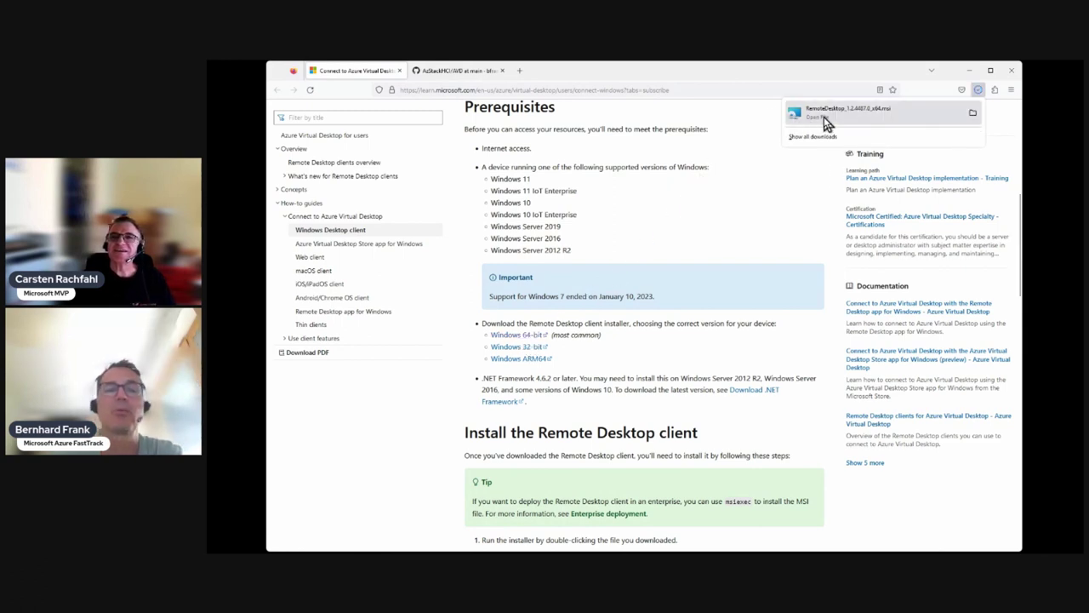
left_click(825, 121)
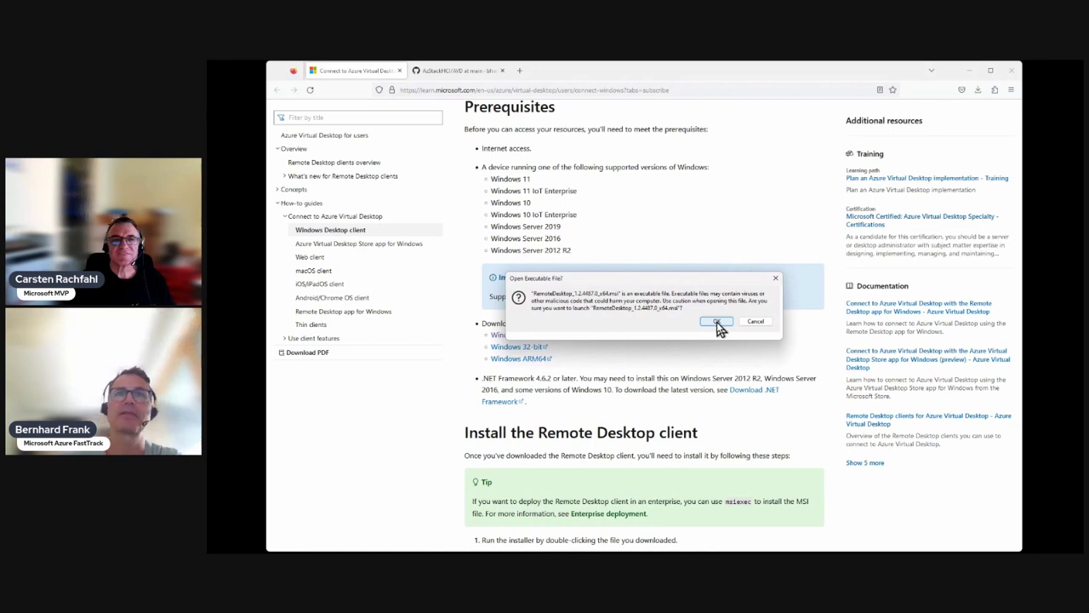
Step: Launch the msi, then cancel at Change/Repair/Remove and finish the interrupted setup wizard
left_click(716, 322)
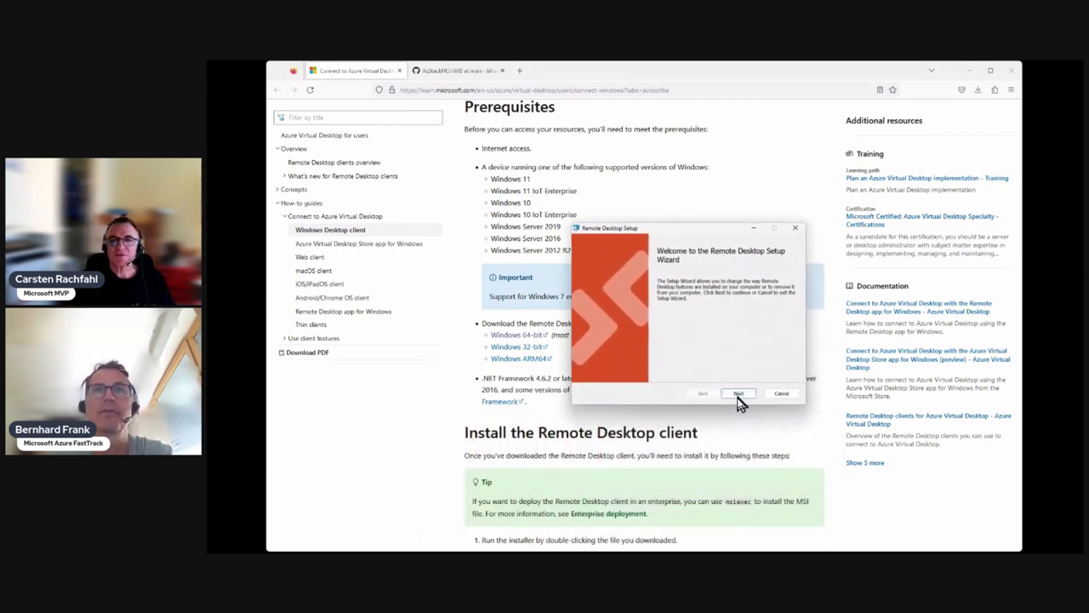
left_click(739, 394)
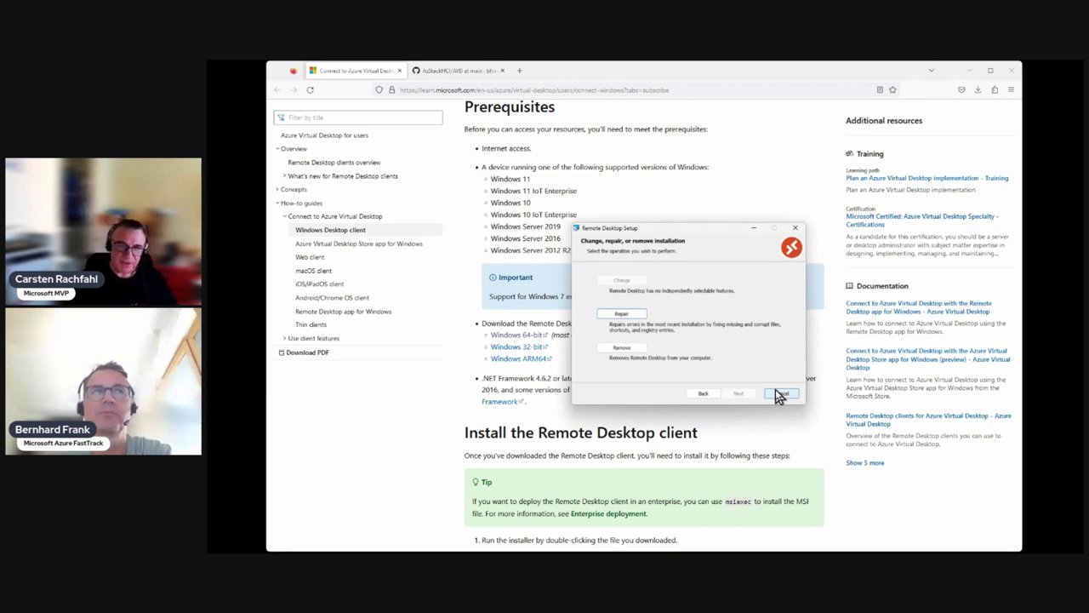
left_click(780, 398)
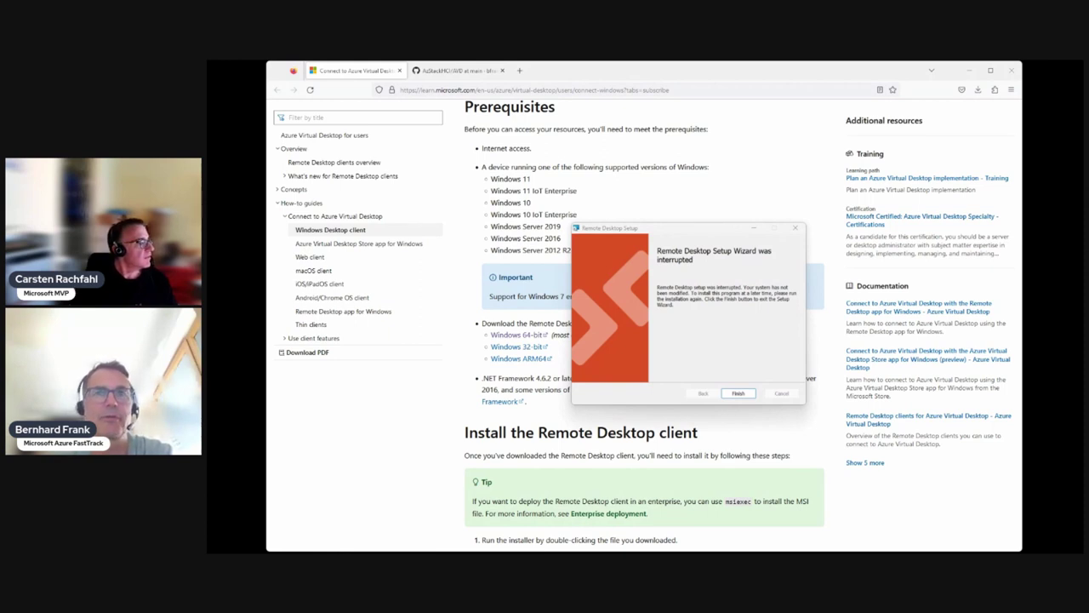
left_click(739, 394)
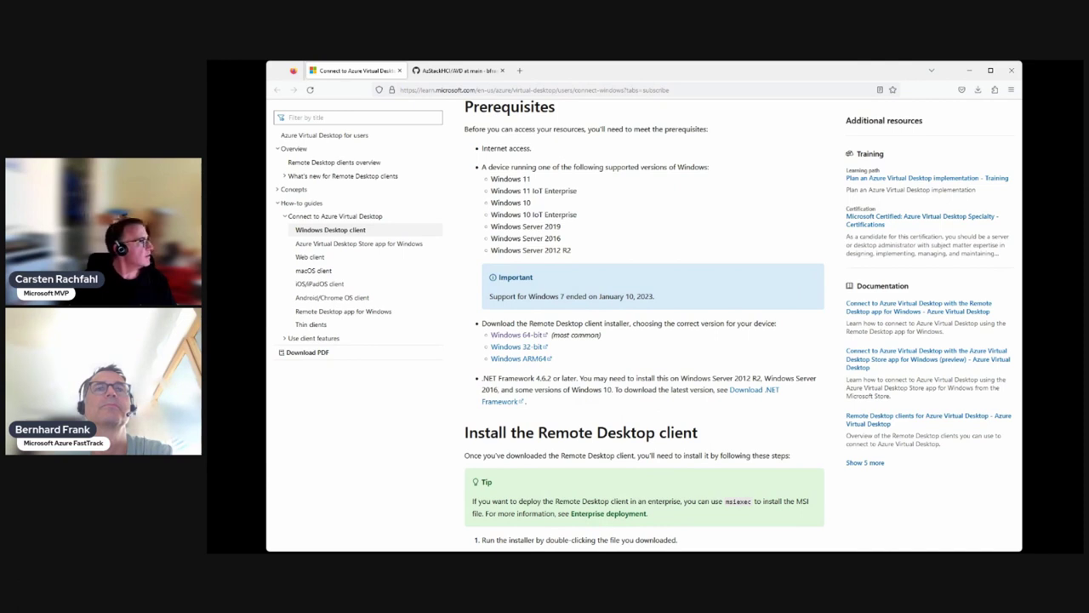
Step: Bring the Remote Desktop window into view and unsubscribe from the AVDWS-HCI-VDI workspace
left_click_drag(781, 369, 607, 212)
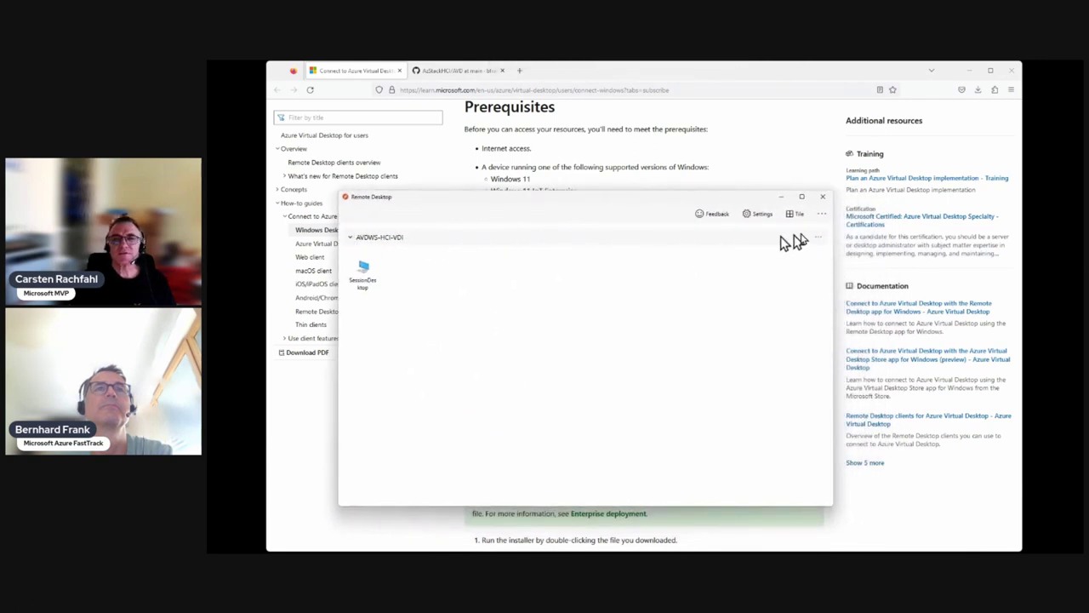
left_click(818, 237)
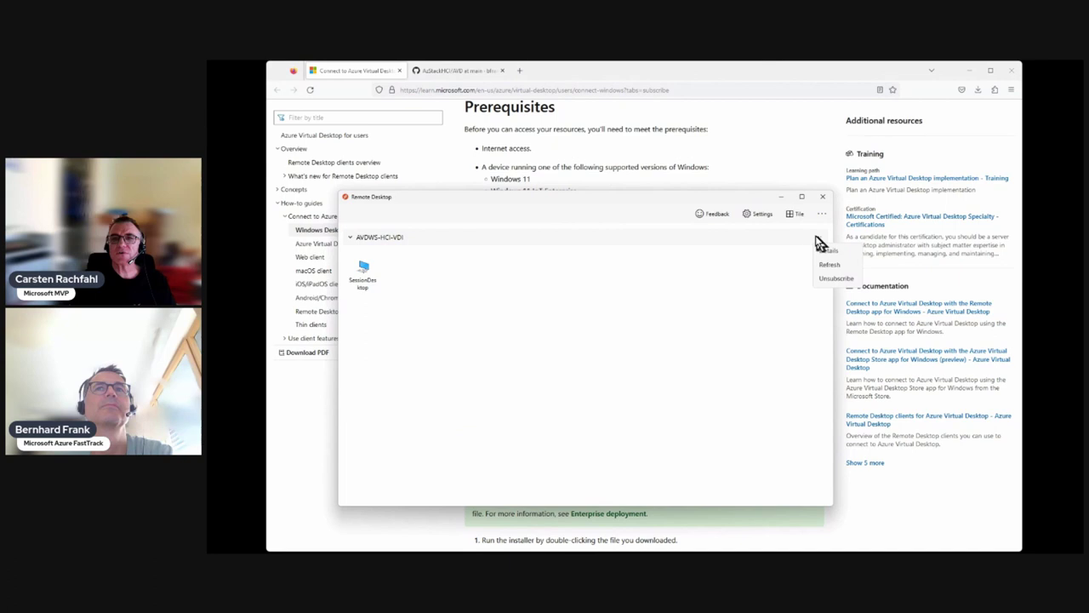
left_click(830, 284)
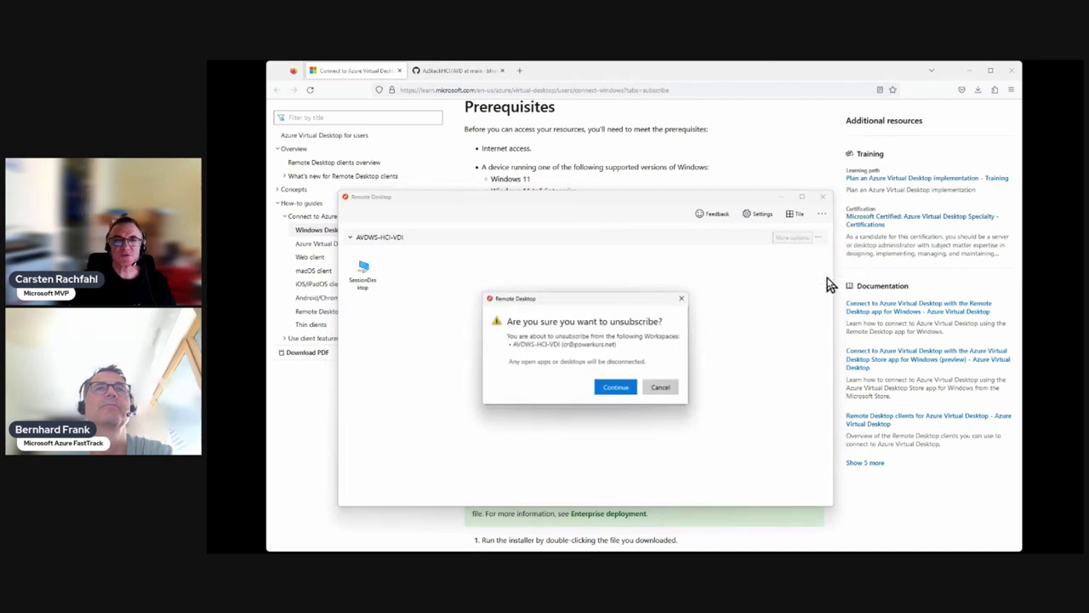
left_click(626, 385)
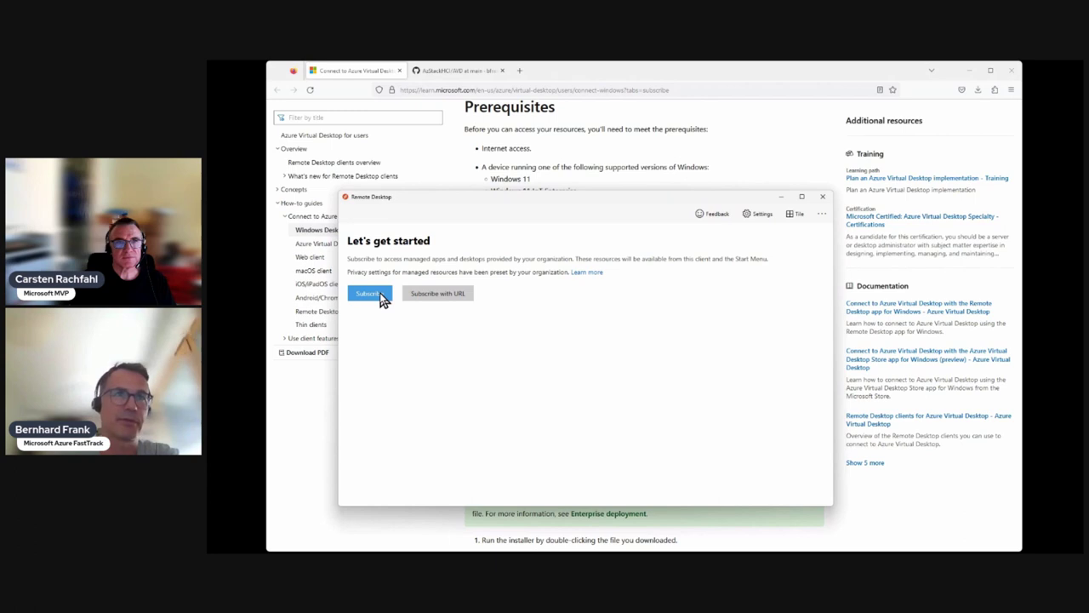
Step: Minimize the browser, centre the Remote Desktop window, and start a new workspace subscription
left_click(976, 74)
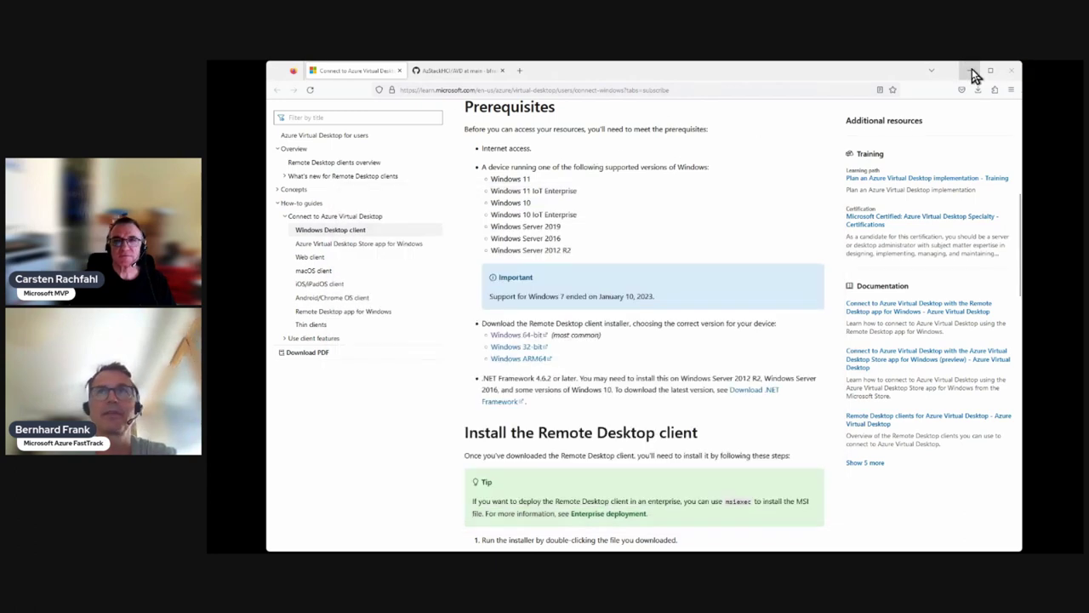
left_click(975, 74)
left_click_drag(627, 197, 654, 167)
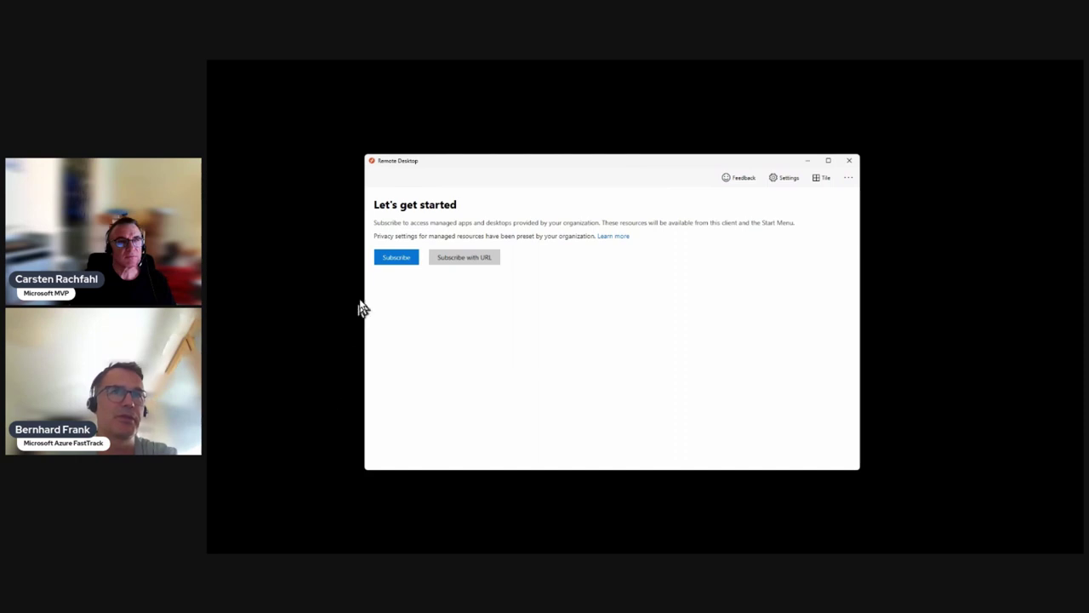
left_click(394, 266)
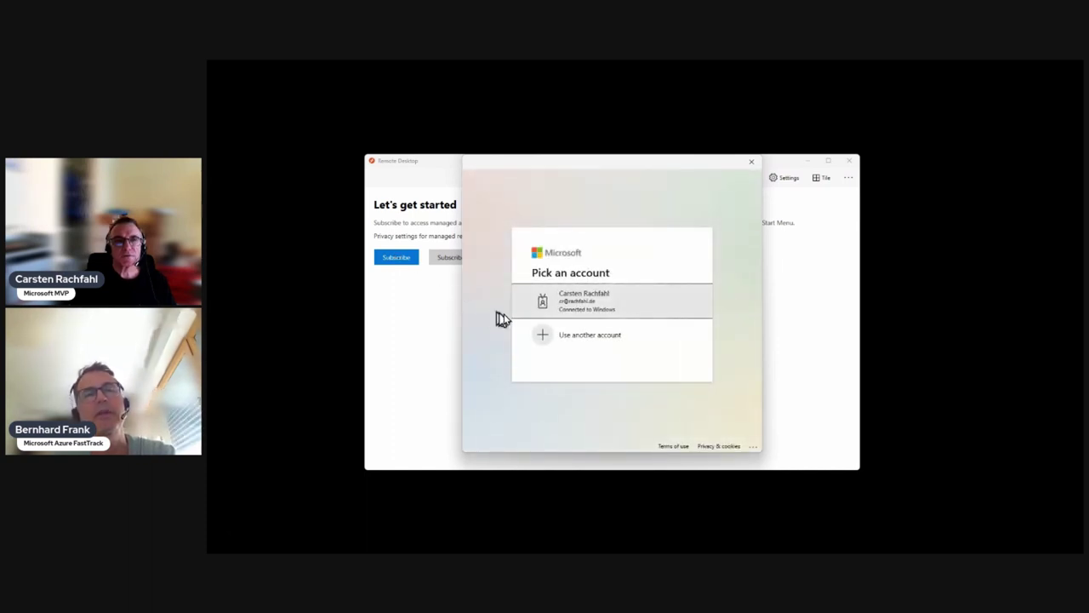
Step: Sign in with another work account's e-mail and password to subscribe to AVD Workspace 1
left_click(550, 340)
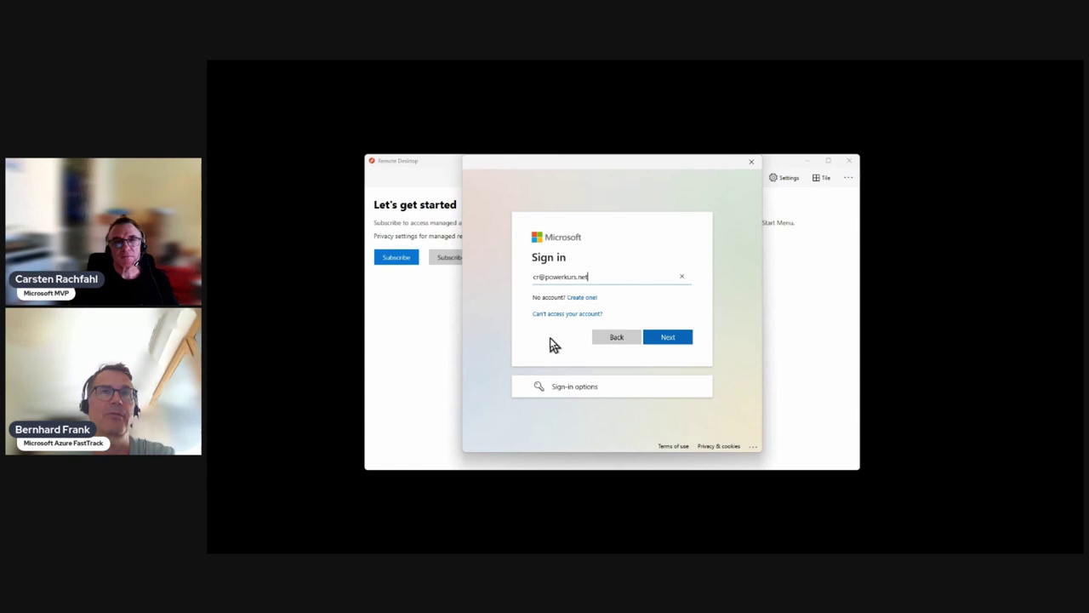
left_click(662, 339)
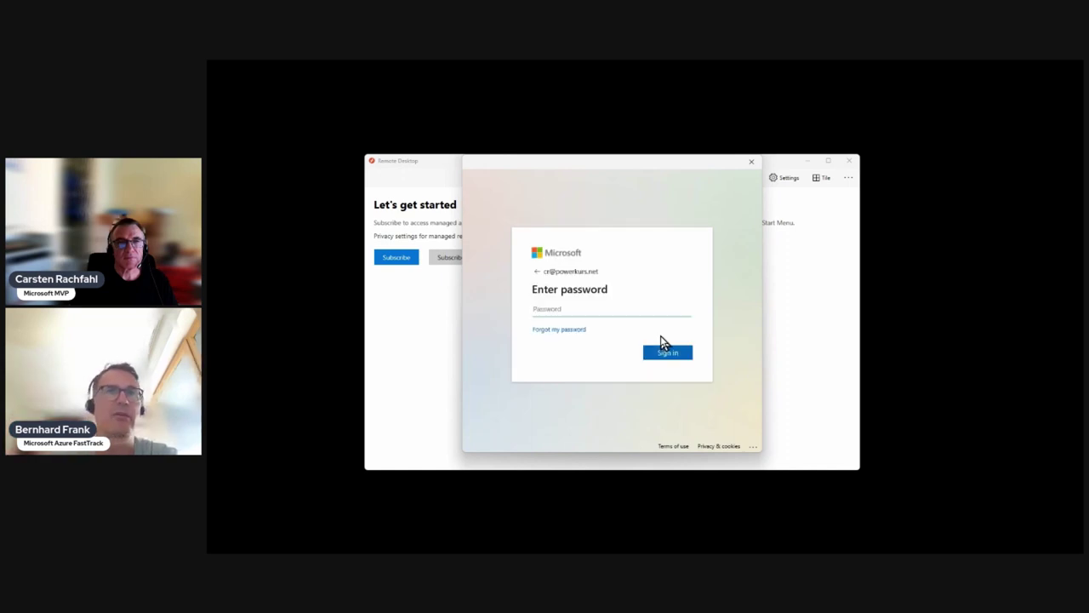
type("*******")
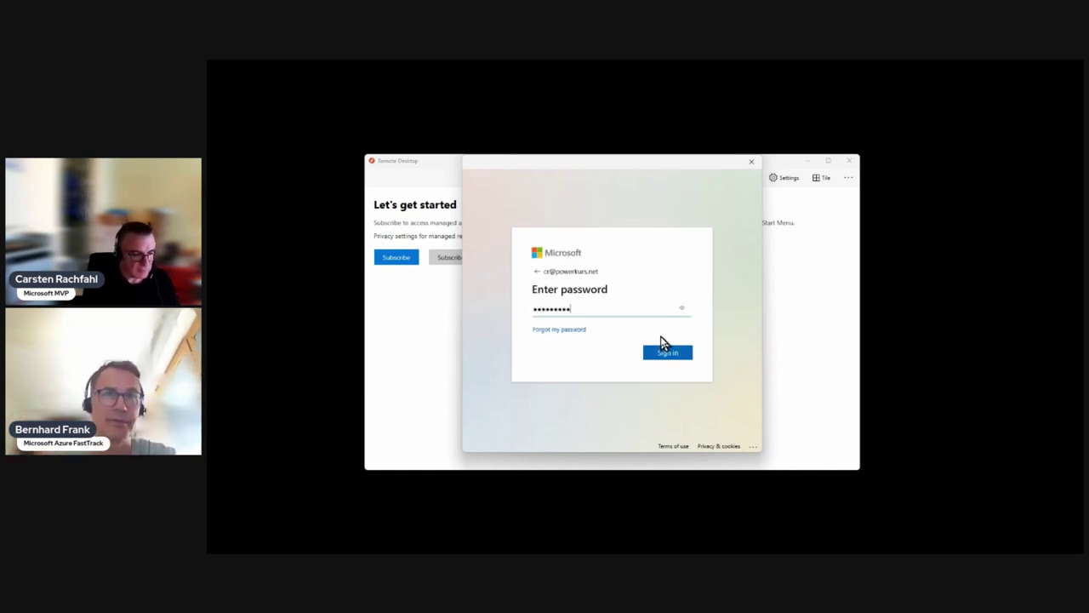
type("*****")
left_click(663, 337)
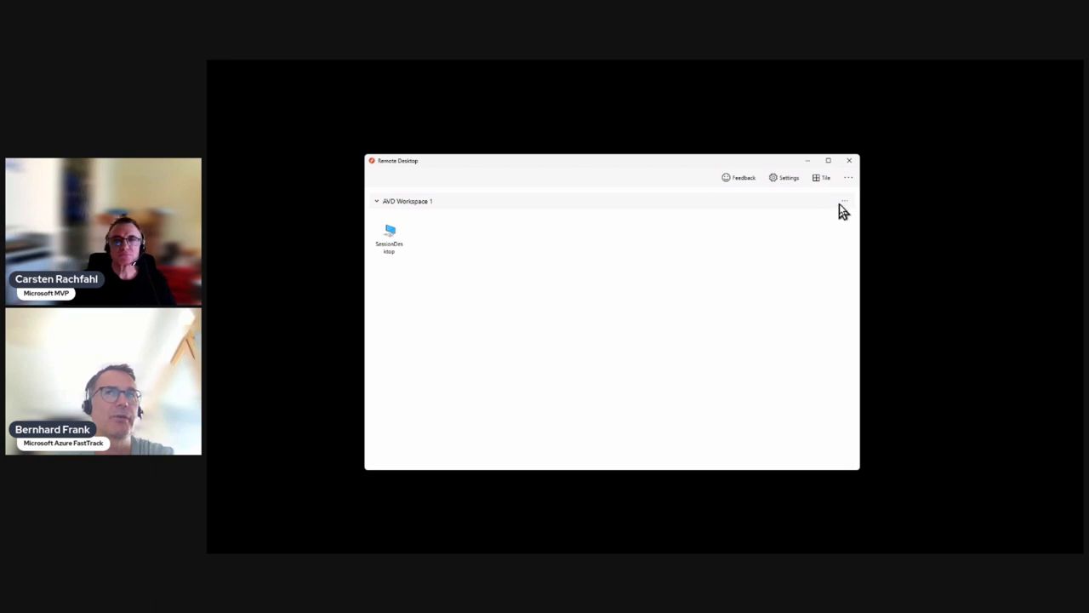
Step: Open the settings pane of the SessionDesktop resource in AVD Workspace 1
left_click(846, 204)
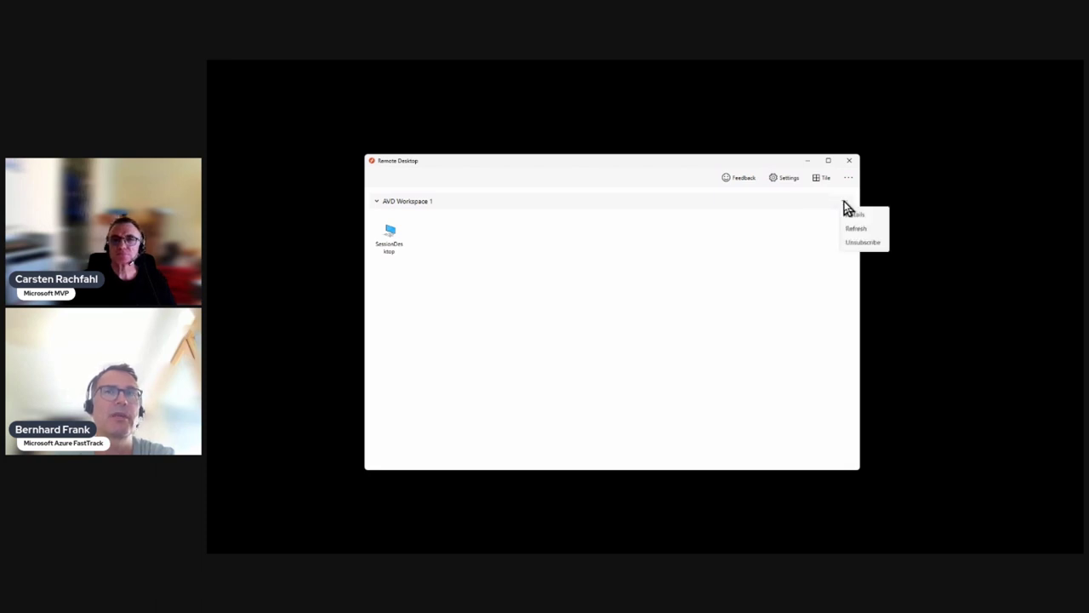
left_click(434, 241)
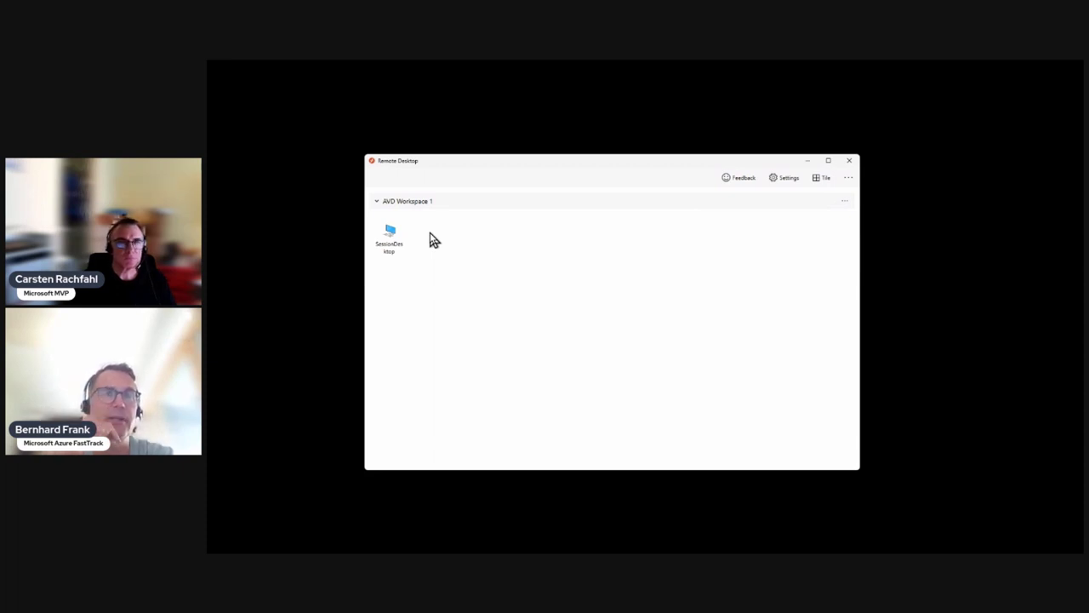
right_click(391, 241)
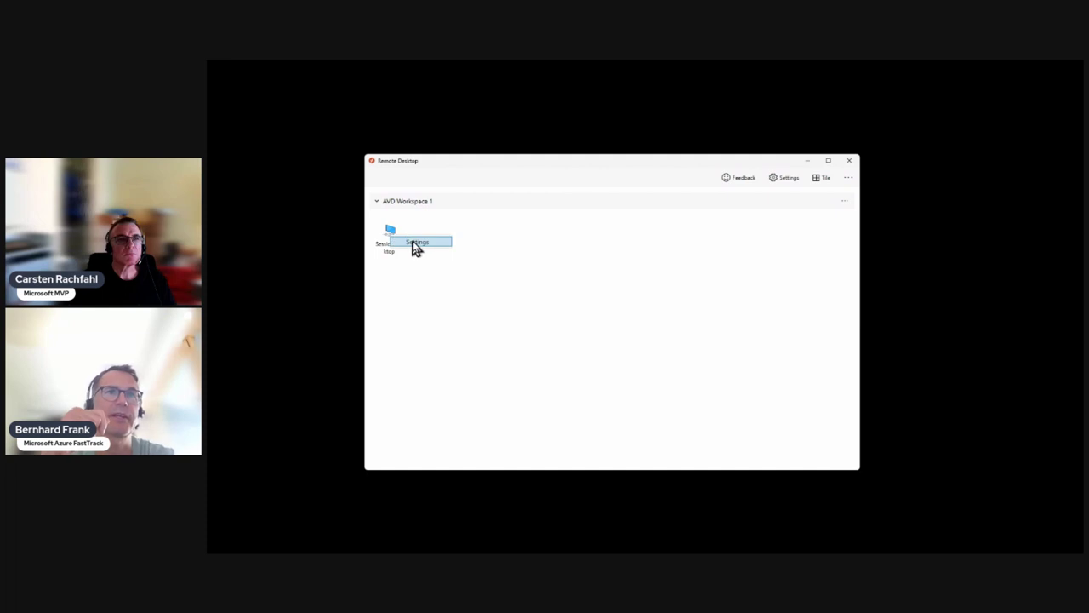
left_click(417, 242)
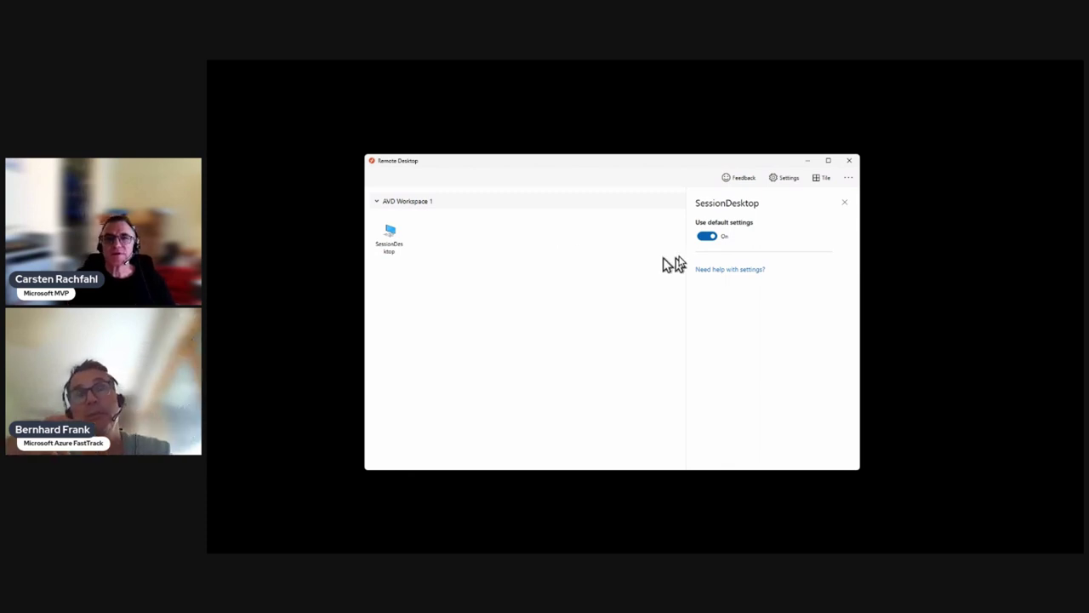
Step: Turn off default settings and set Select displays so only display 2 is used
left_click(707, 239)
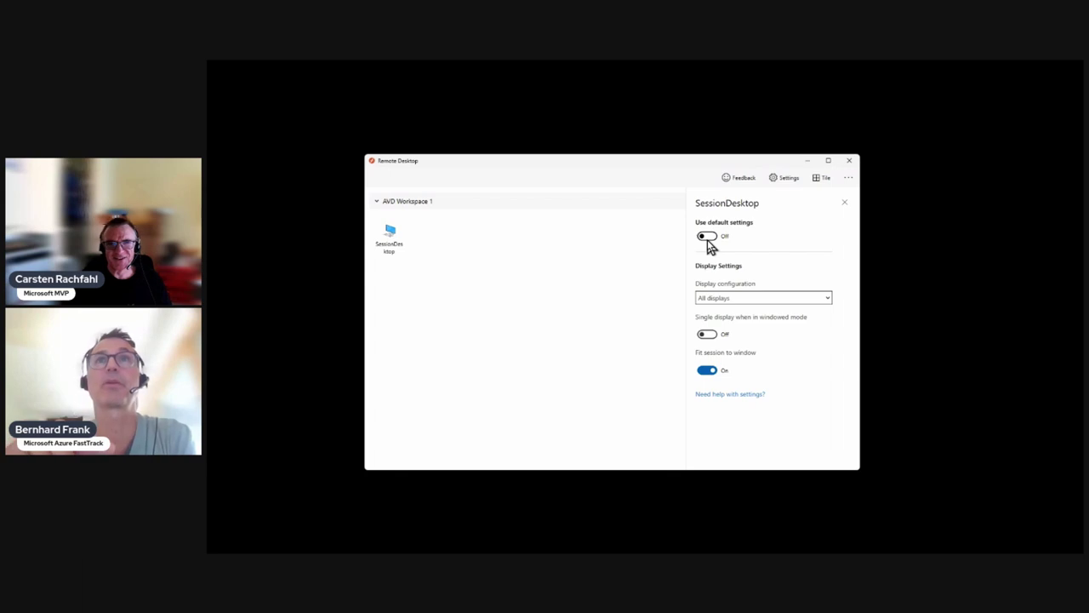
left_click(730, 299)
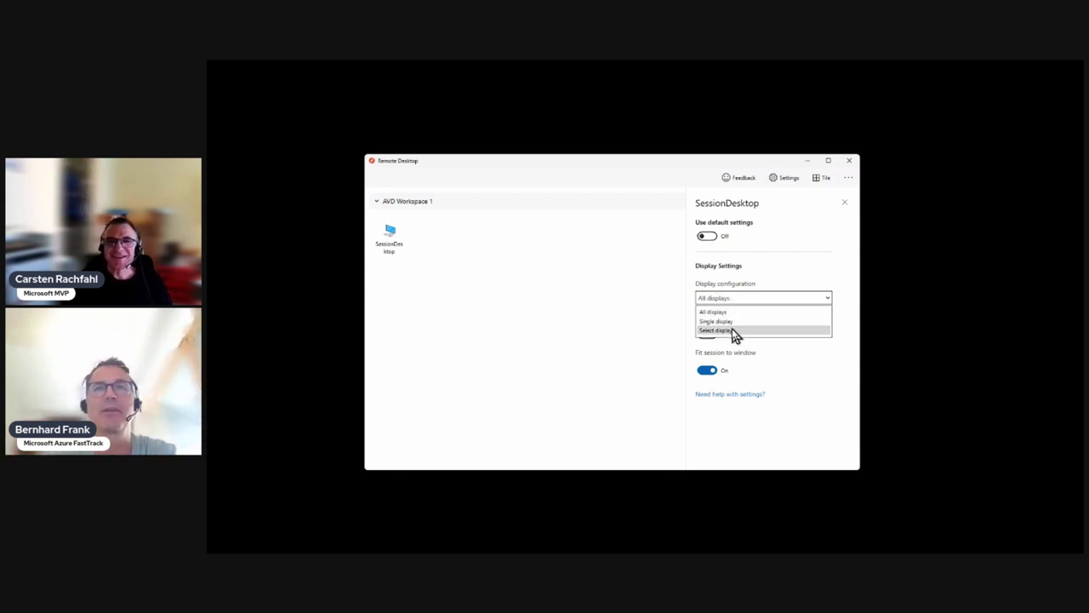
left_click(735, 330)
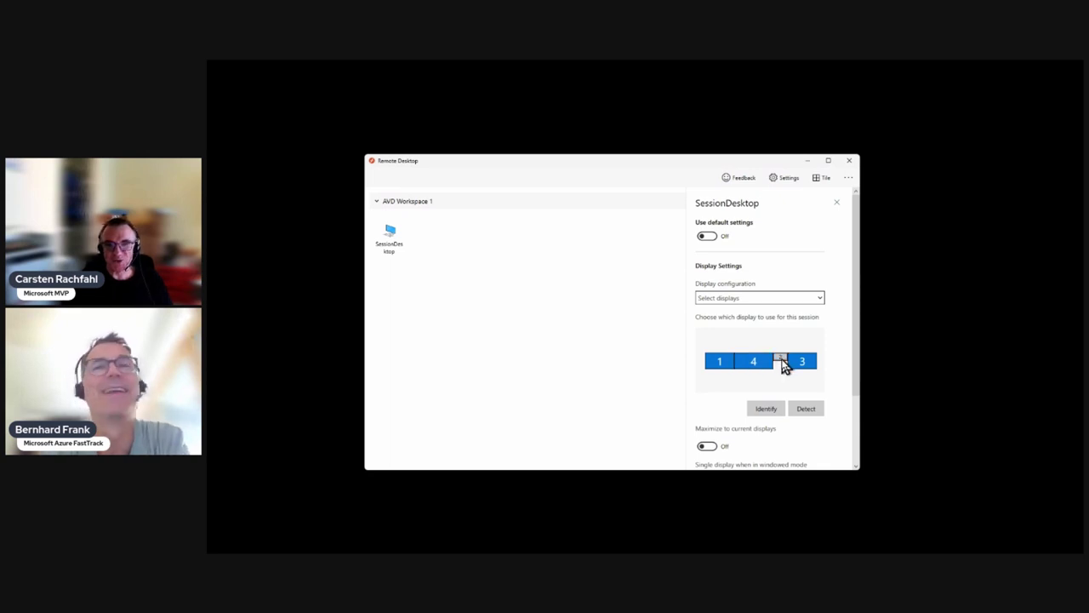
left_click(769, 412)
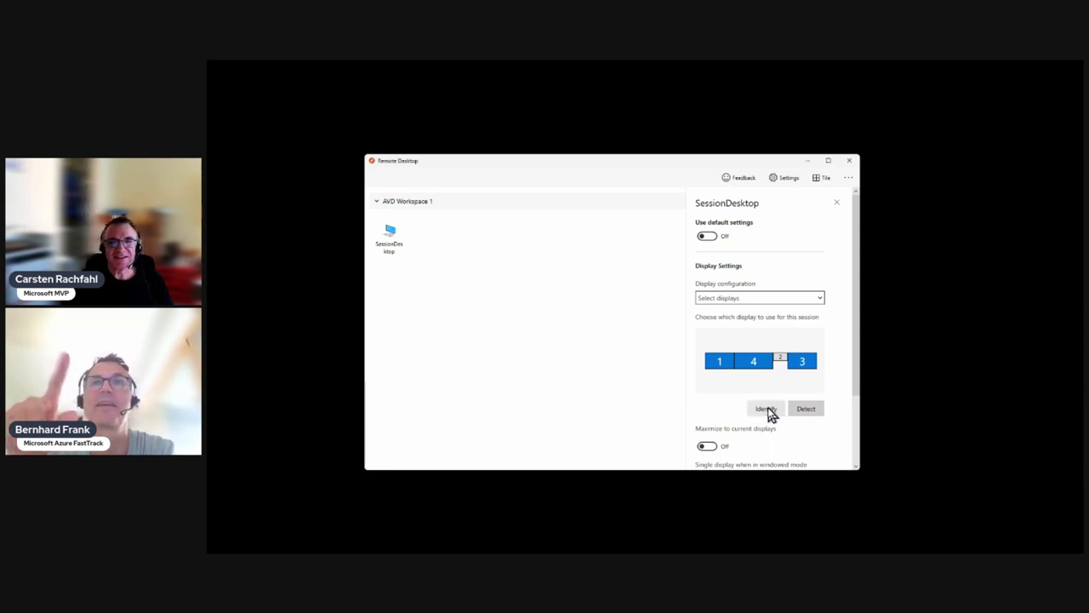
left_click(763, 367)
left_click(729, 369)
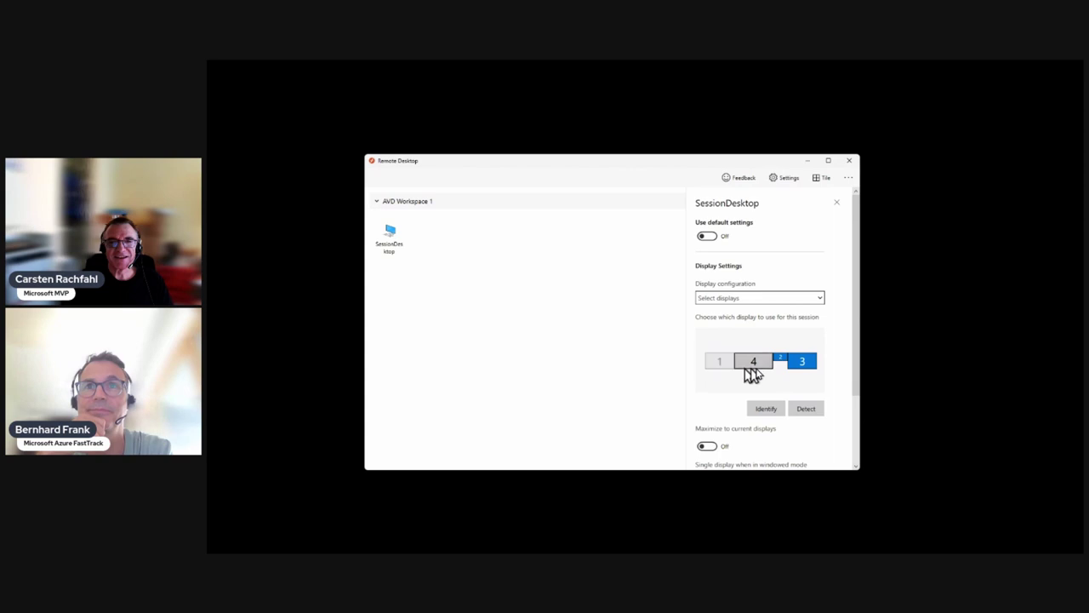
left_click(808, 372)
left_click(781, 364)
left_click(765, 410)
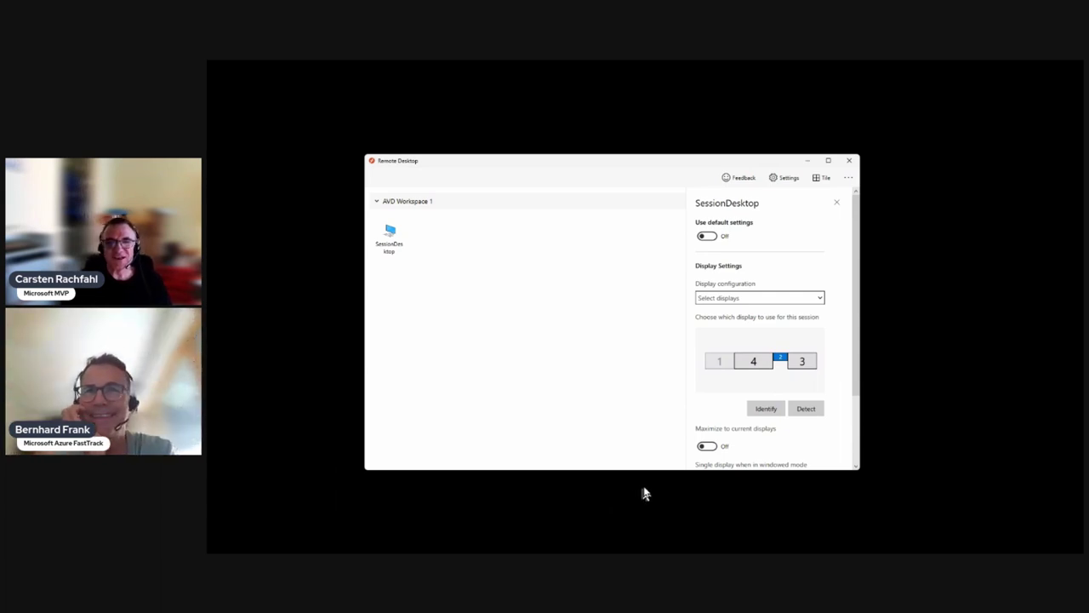
Step: Close the SessionDesktop settings pane and launch the SessionDesktop remote session
left_click_drag(856, 389, 849, 454)
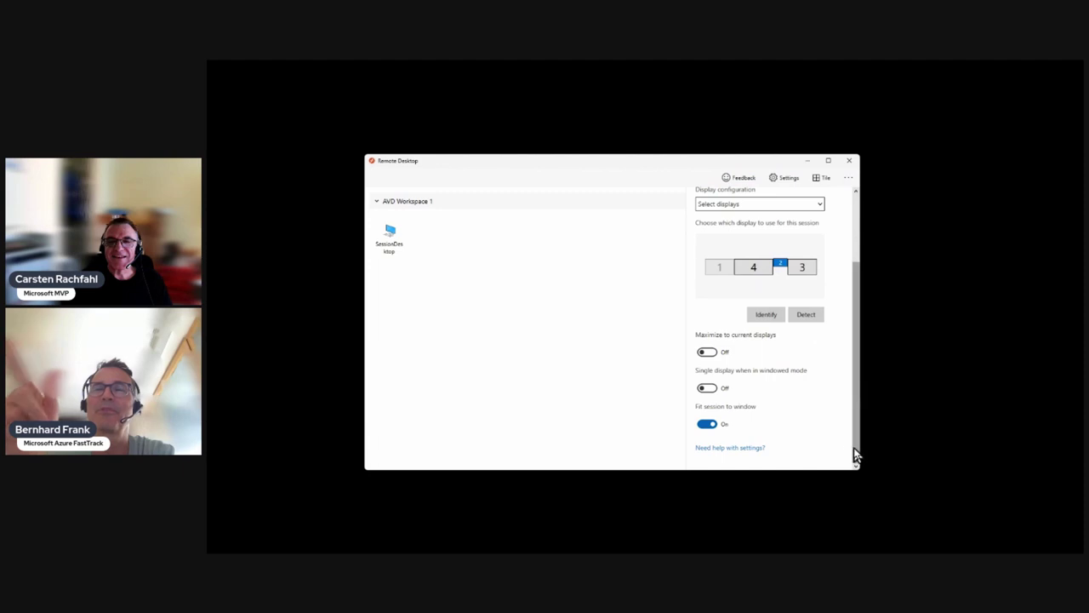
left_click_drag(851, 457, 862, 376)
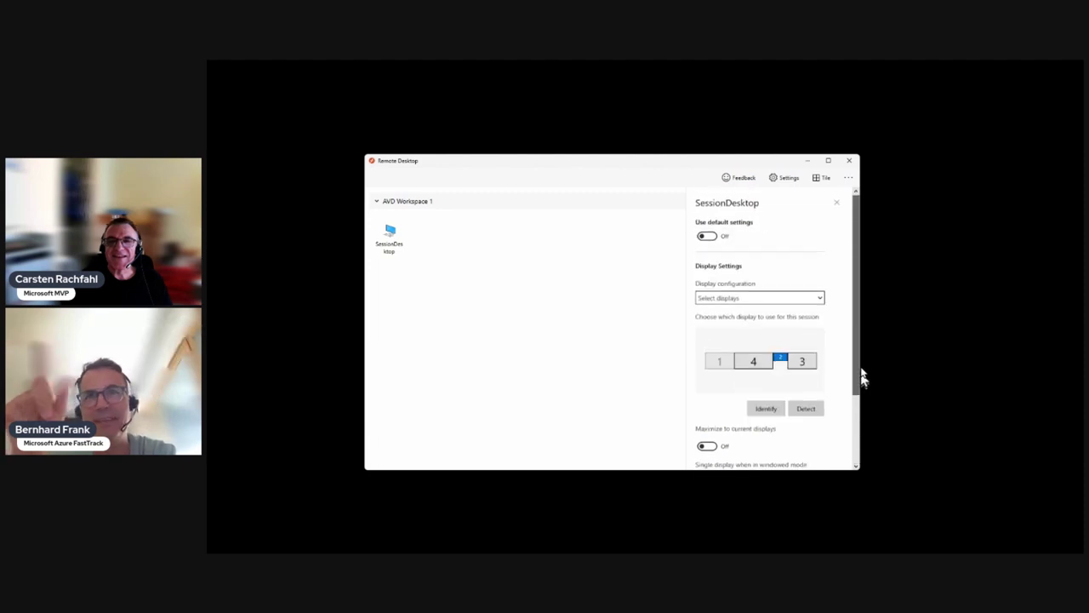
left_click(837, 203)
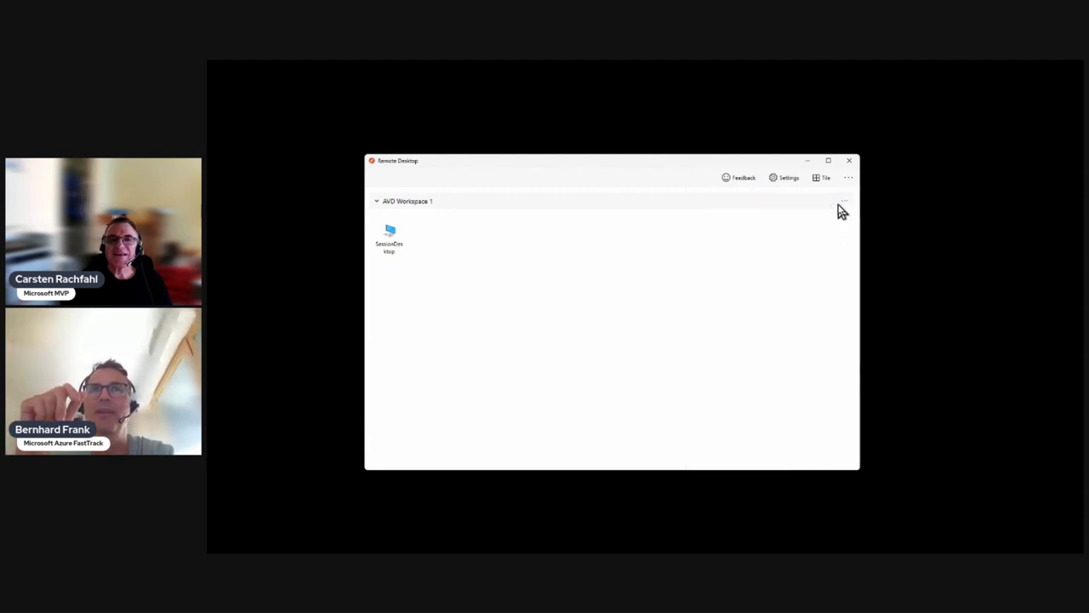
double_click(389, 247)
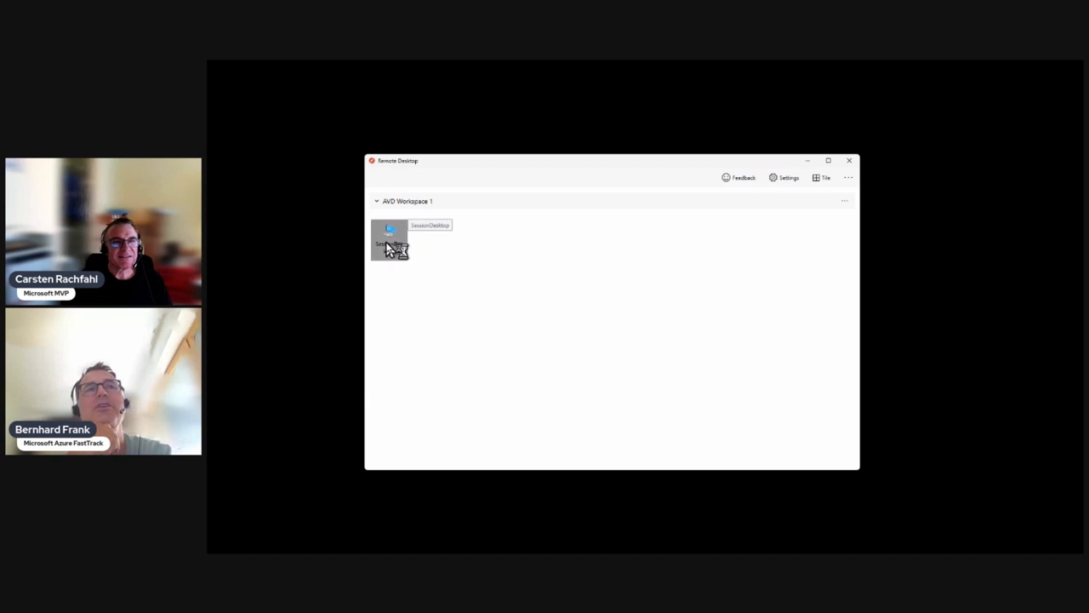
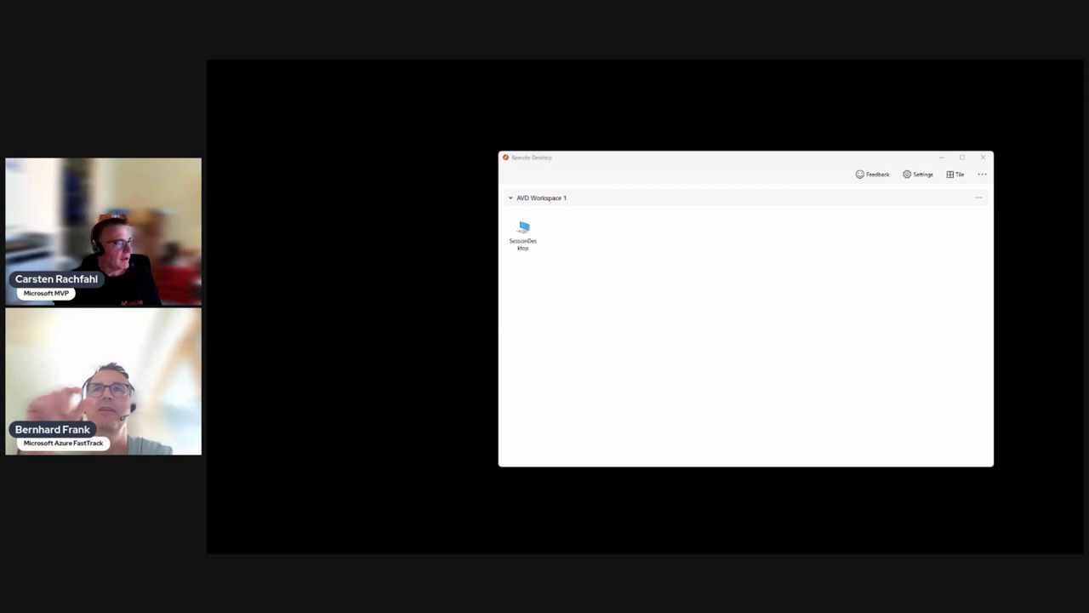
Step: Launch the SessionDesktop connection and centre the AVD Workspace 1 credentials prompt
left_click(523, 234)
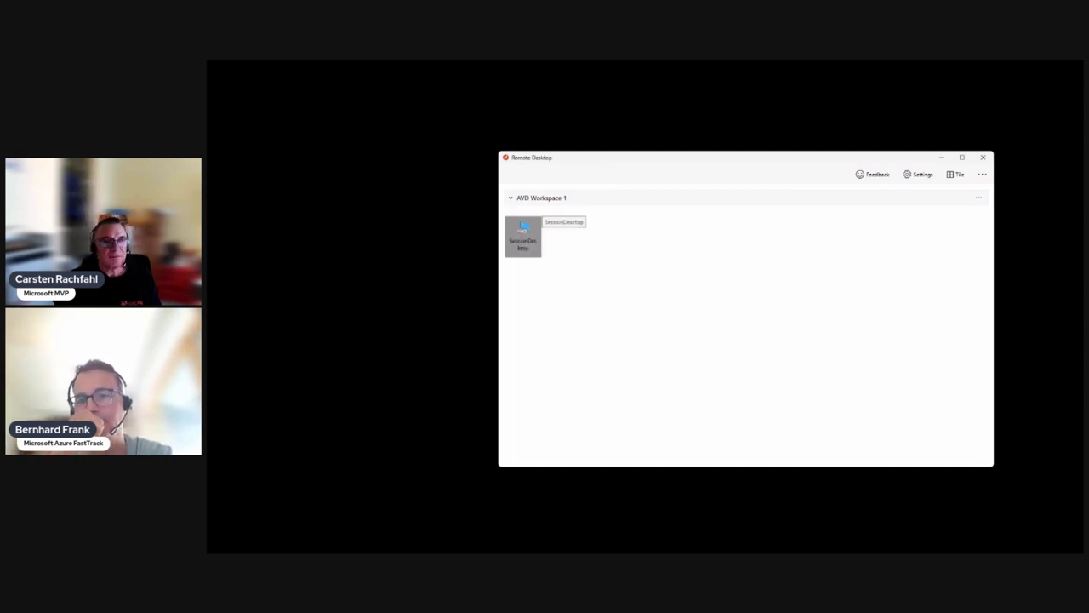
double_click(523, 234)
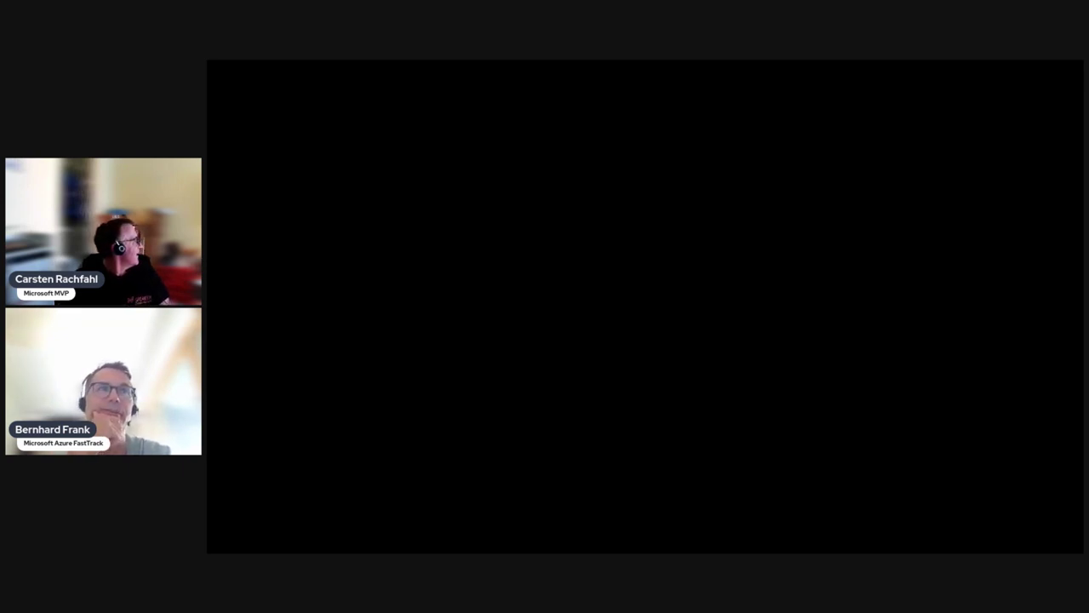
left_click_drag(167, 489, 717, 191)
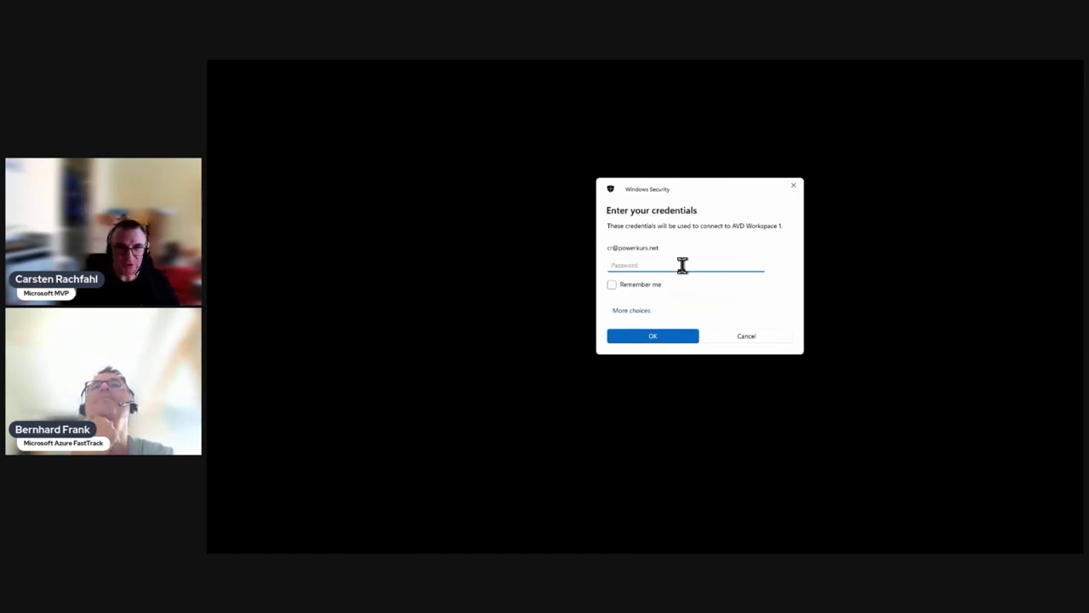
Step: Enter the account password and connect to the SessionDesktop remote session
type("*")
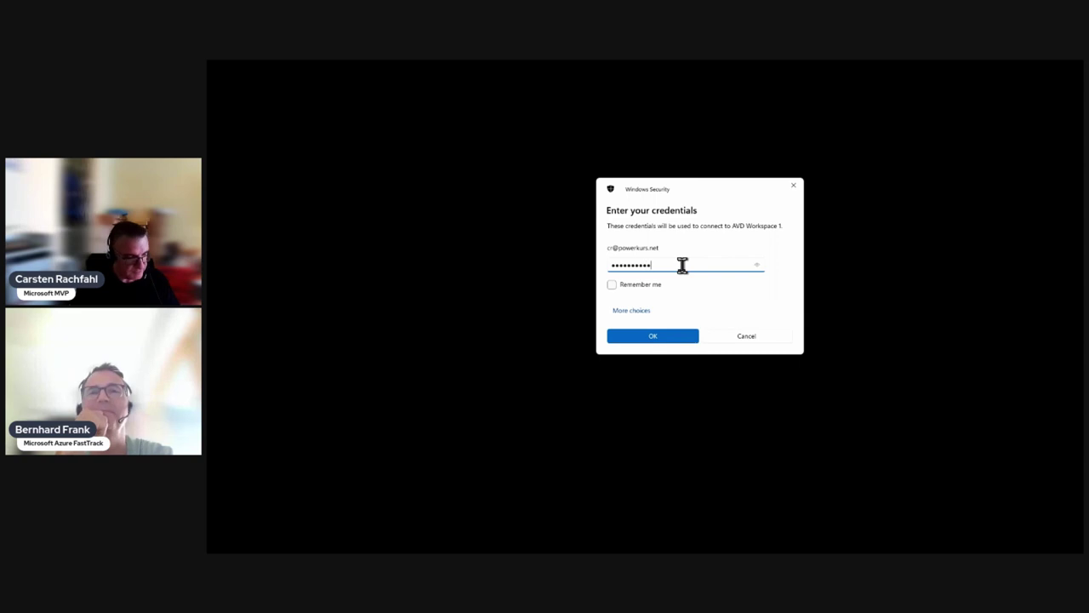
key("Return")
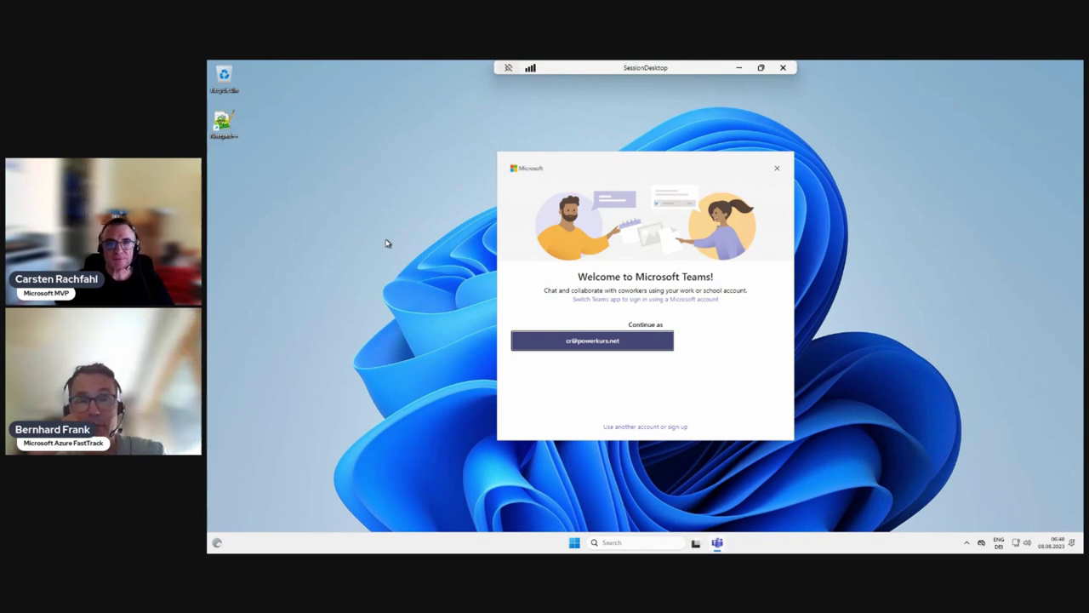
Step: Close the Teams welcome window, then try PowerShell (Admin) and decline the UAC prompt
left_click_drag(615, 157, 867, 178)
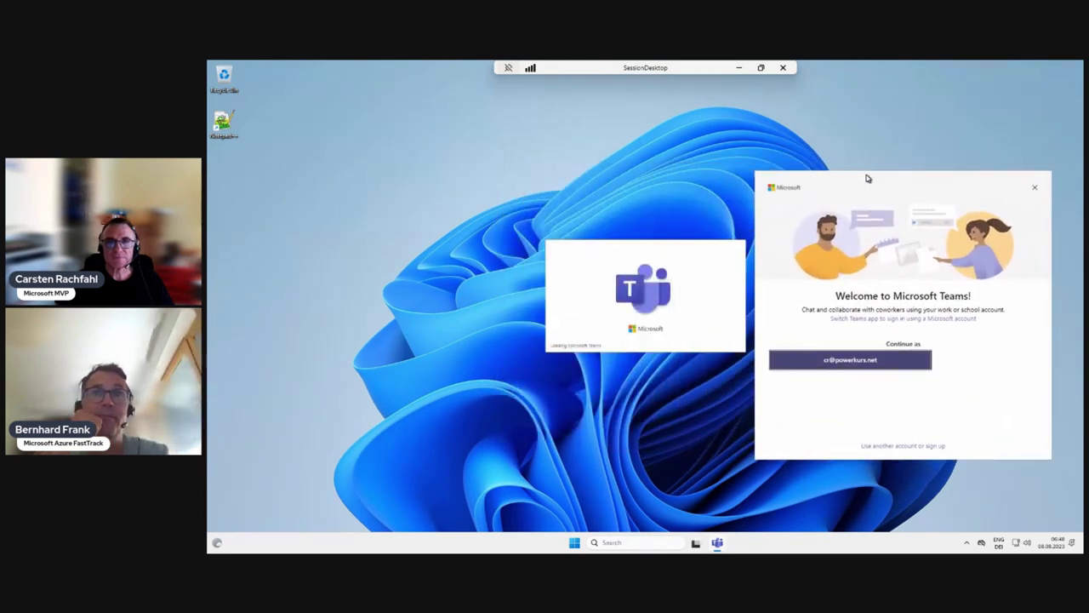
left_click(1033, 188)
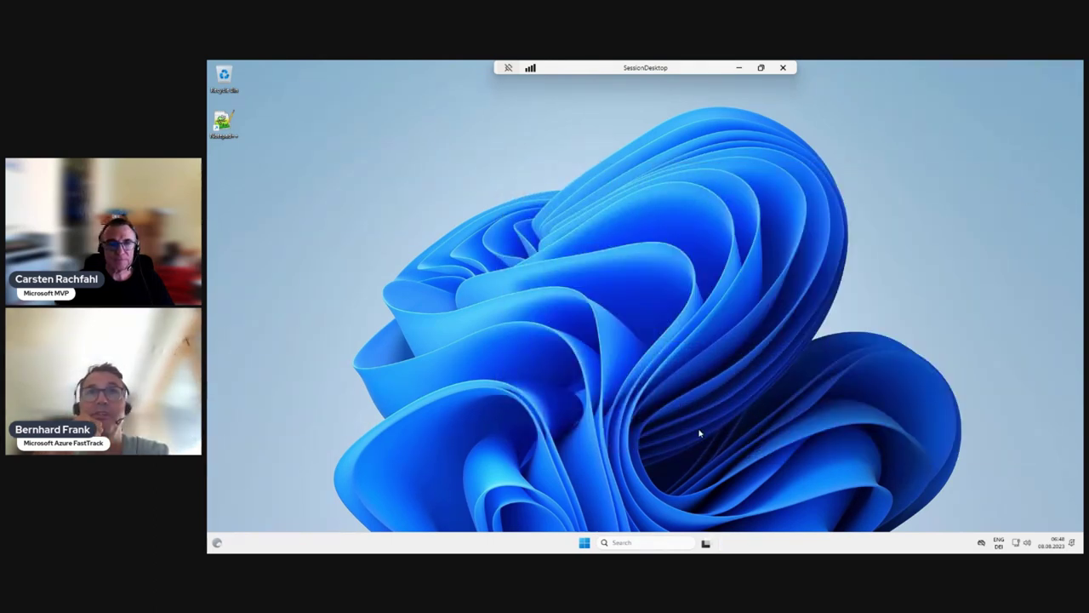
right_click(585, 544)
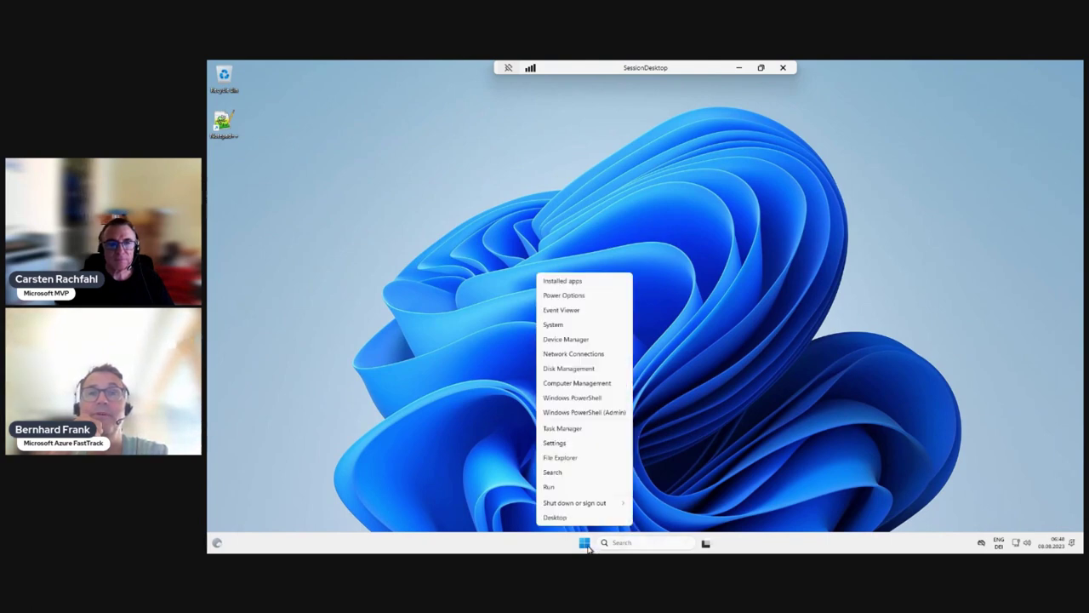
left_click(576, 413)
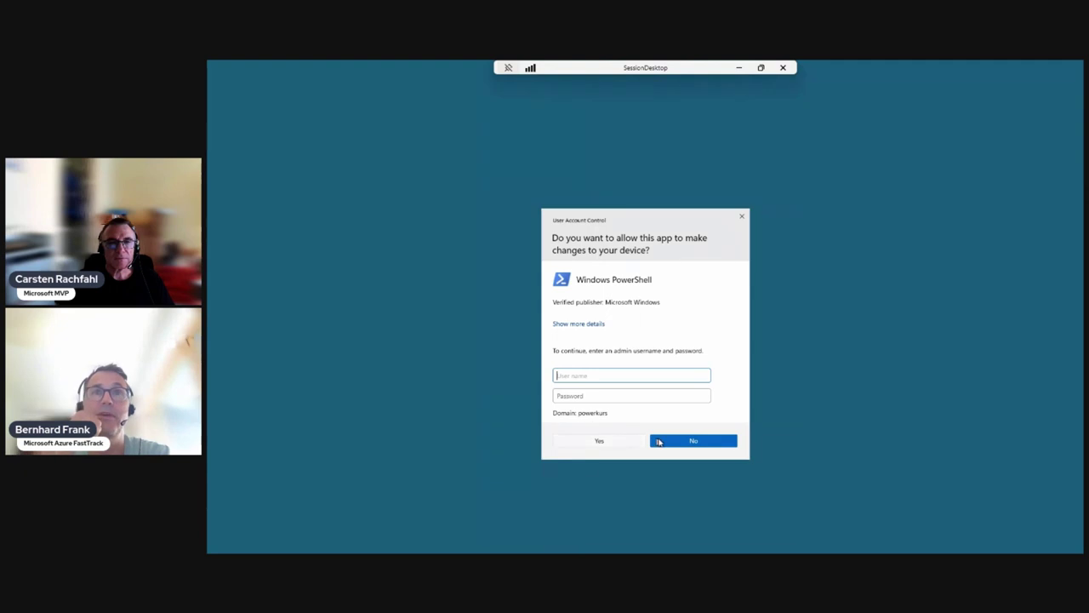
left_click(676, 445)
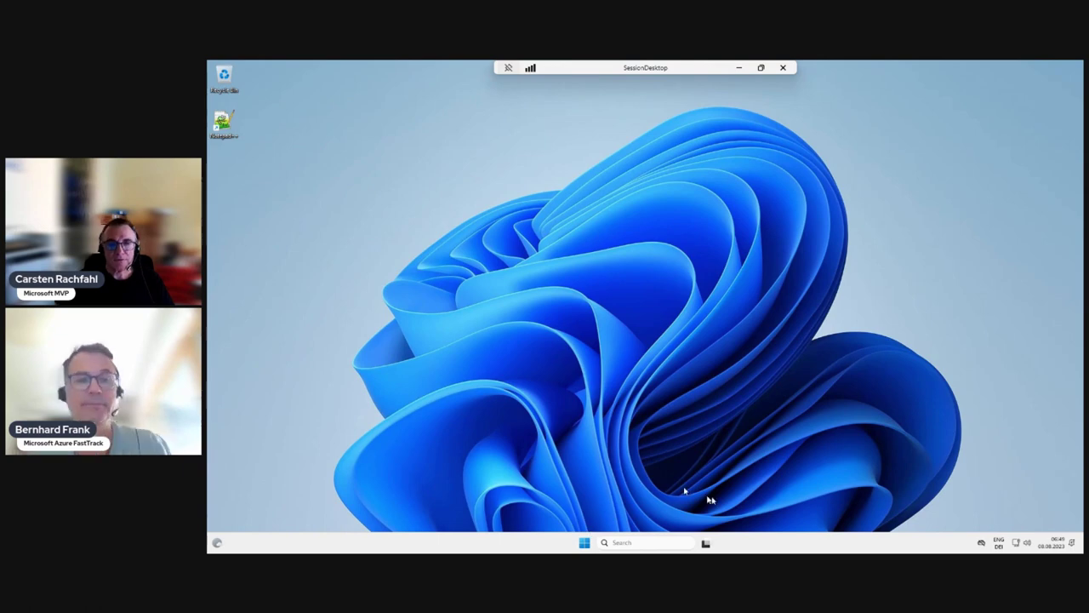
Step: Check the single signed-in user in Task Manager's Users tab, then open Windows PowerShell
right_click(769, 542)
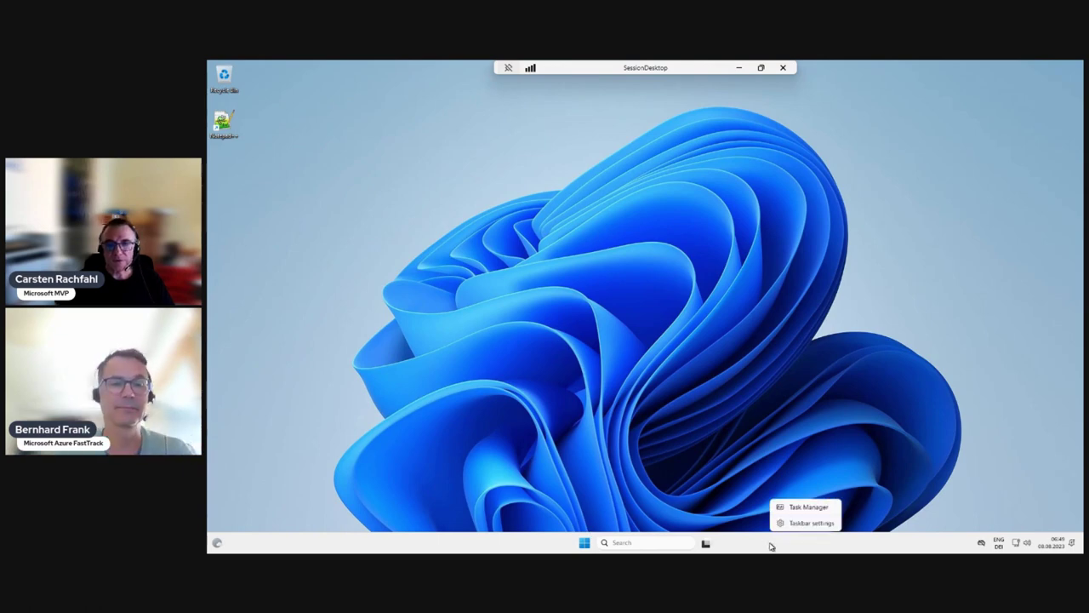
left_click(799, 509)
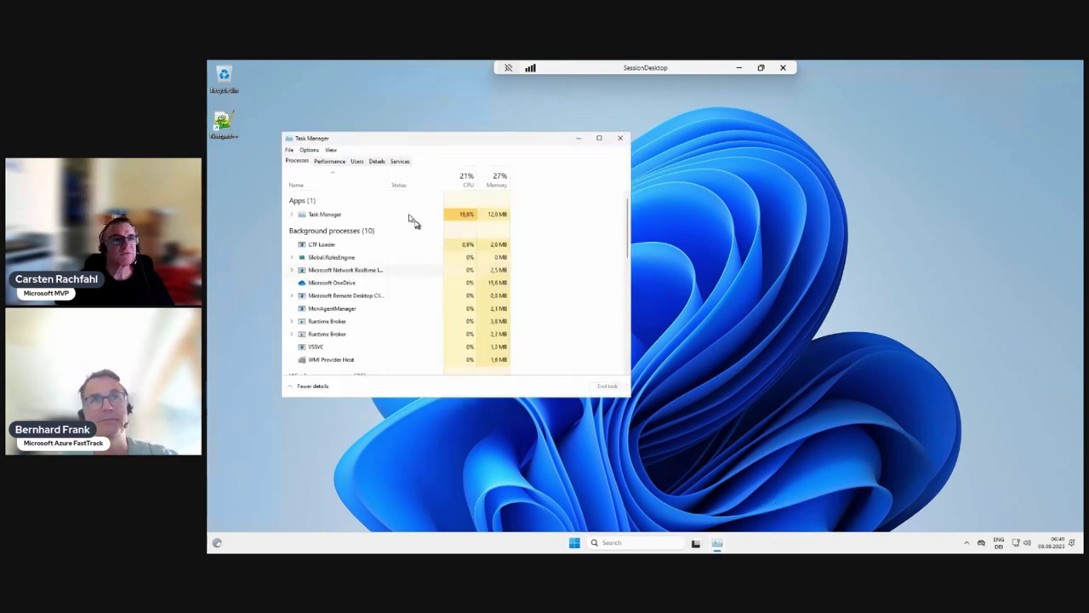
left_click_drag(348, 143, 659, 175)
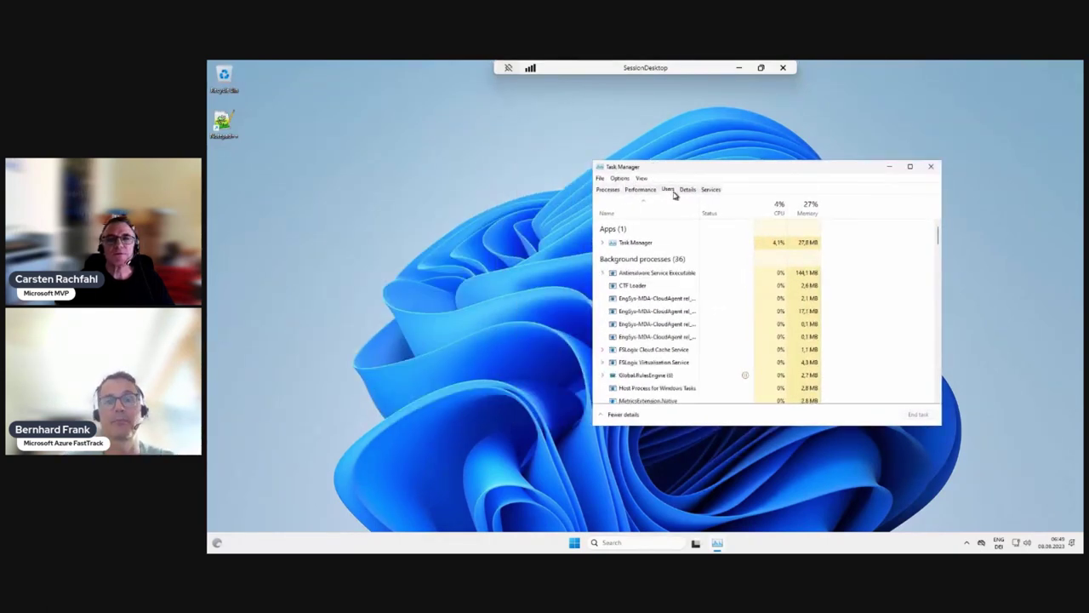
left_click(669, 189)
left_click(603, 225)
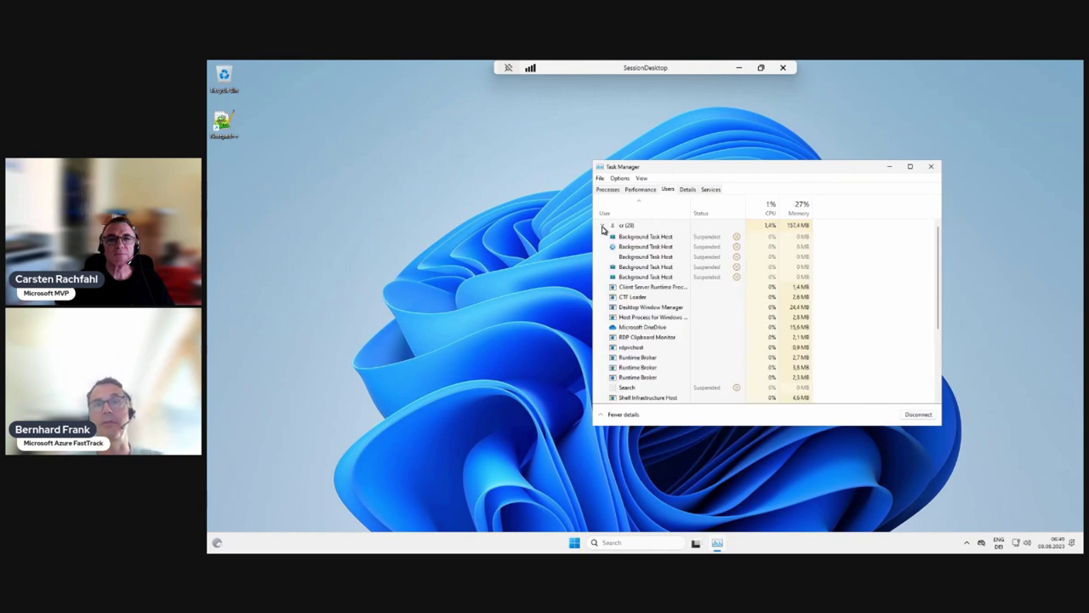
left_click(602, 225)
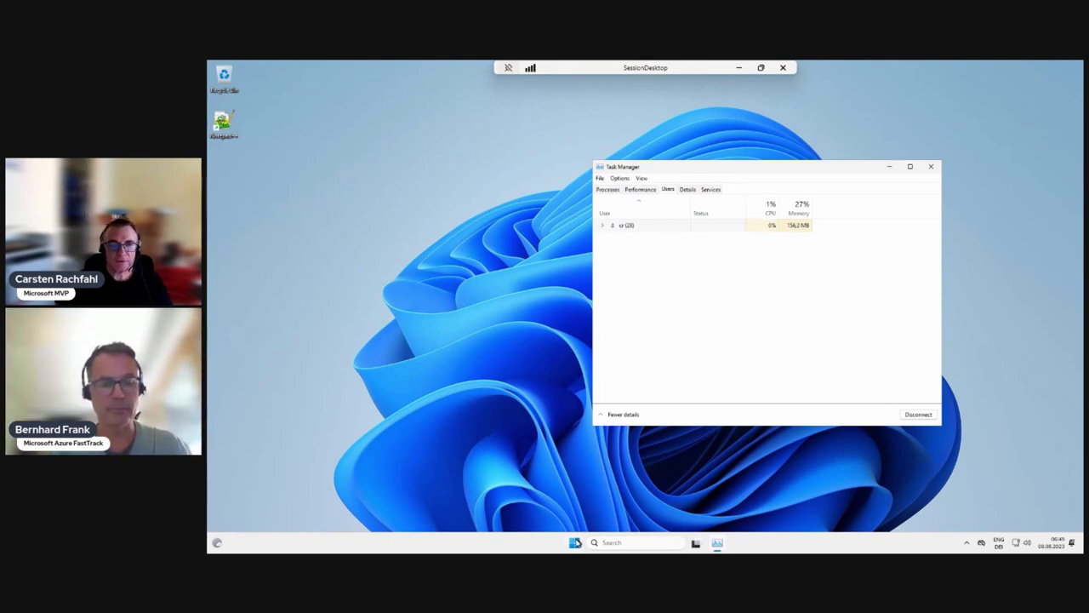
right_click(575, 542)
left_click(563, 398)
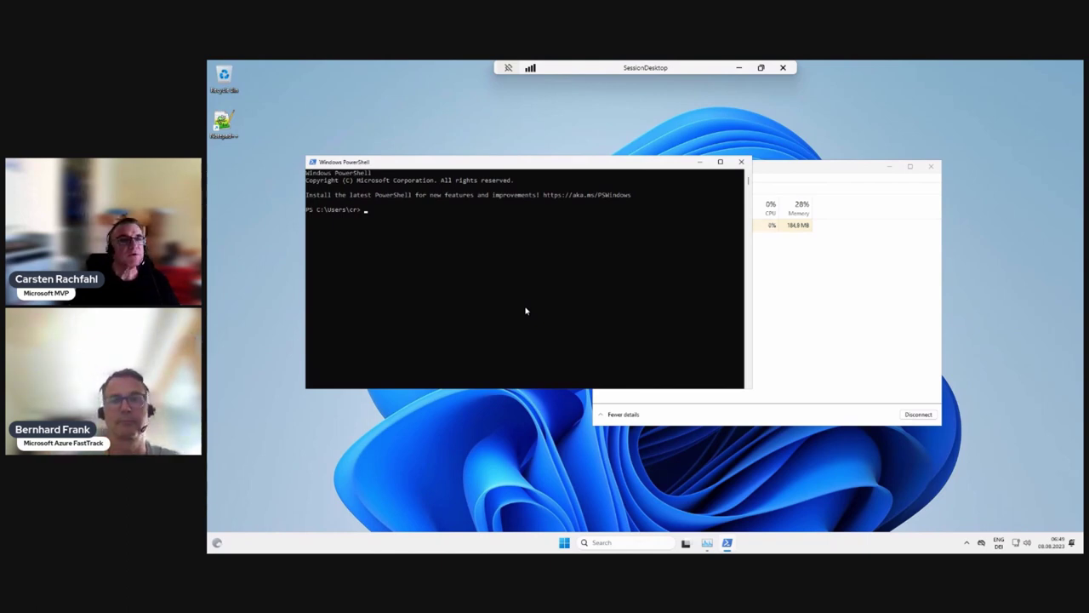
Step: Run $env:computername to show host AVDW11MS1 and arrange PowerShell beside Task Manager
type("env:comp")
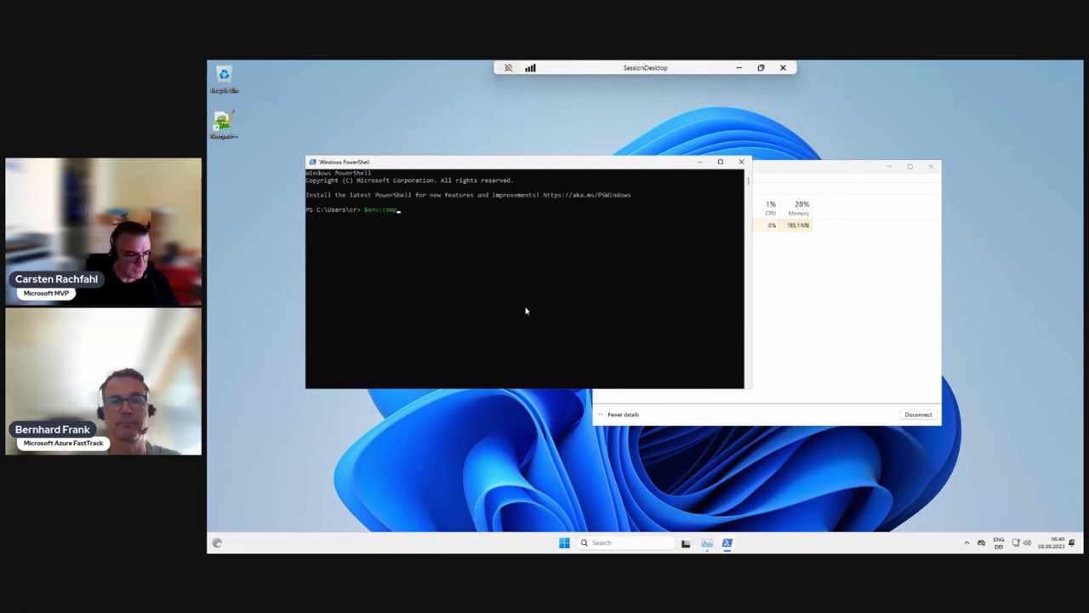
type("utername")
key("Return")
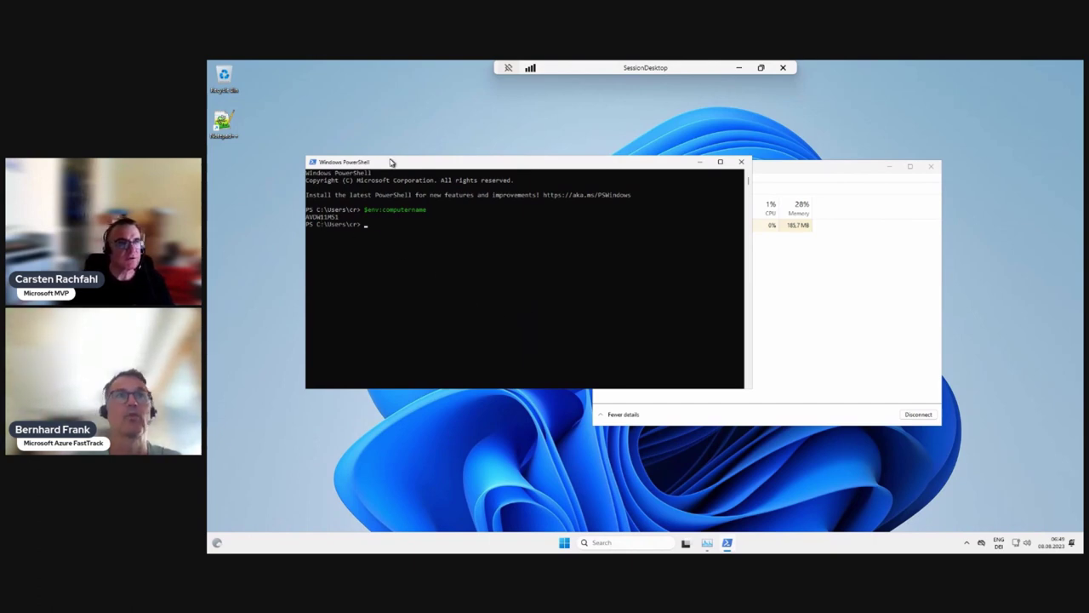
left_click_drag(391, 162, 320, 165)
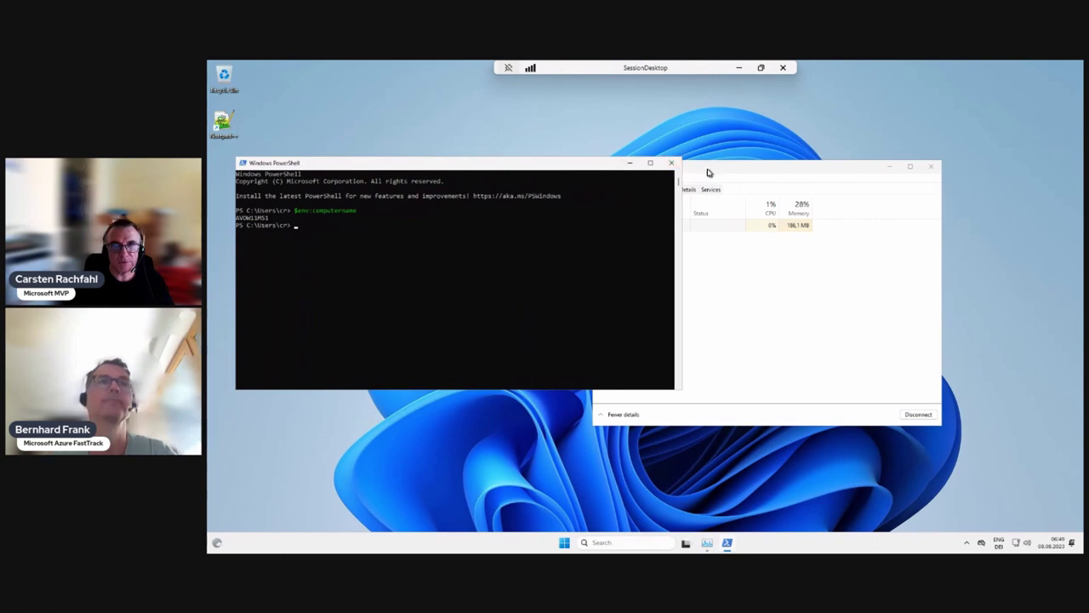
left_click_drag(710, 170, 825, 164)
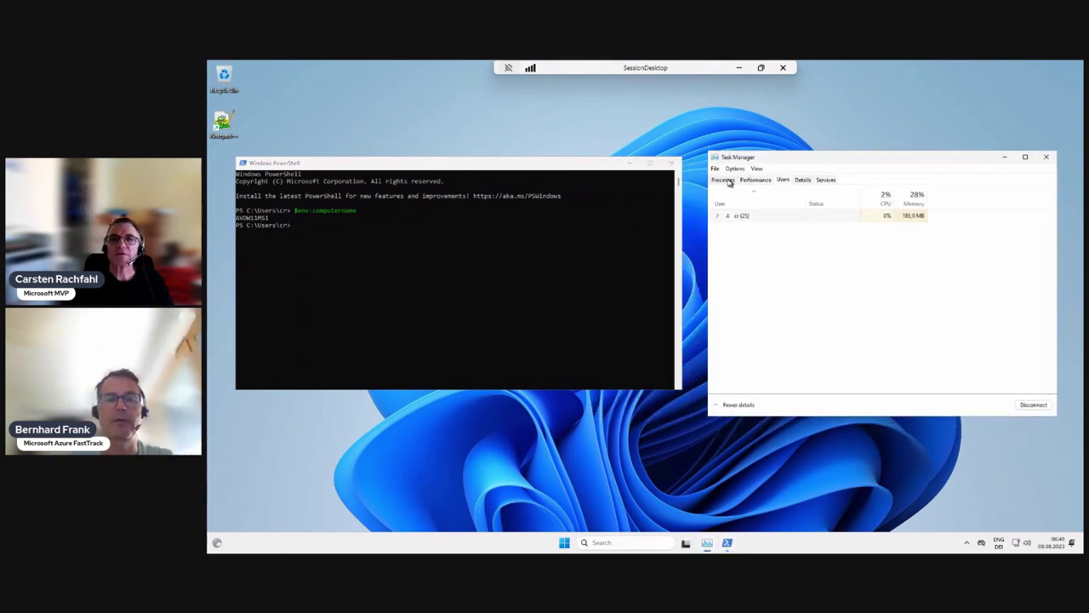
Step: Review Task Manager's Performance and Users tabs, then minimise the remote session
left_click(747, 180)
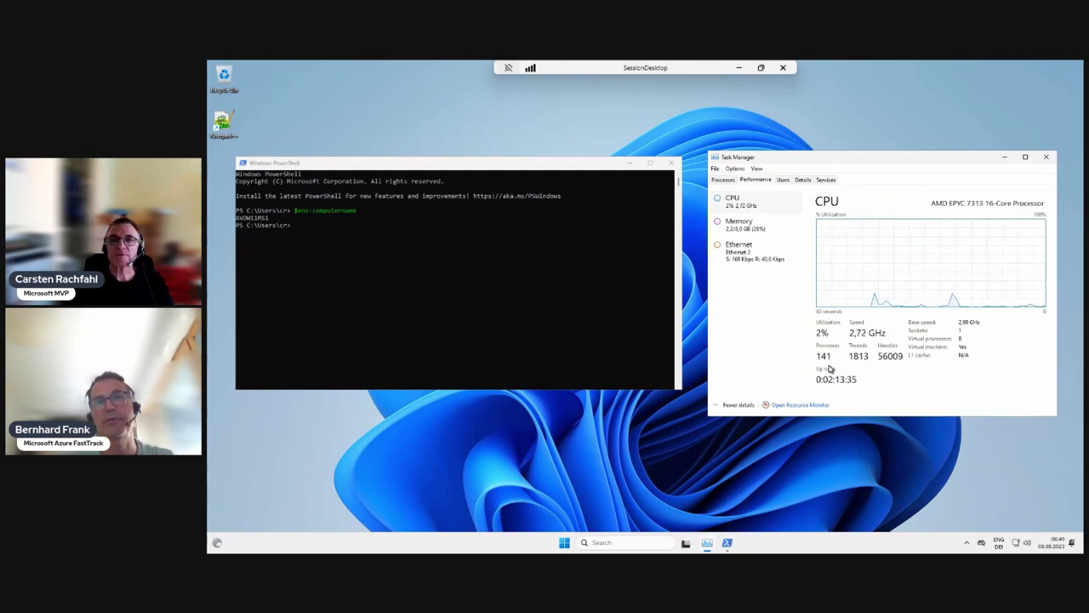
left_click(783, 180)
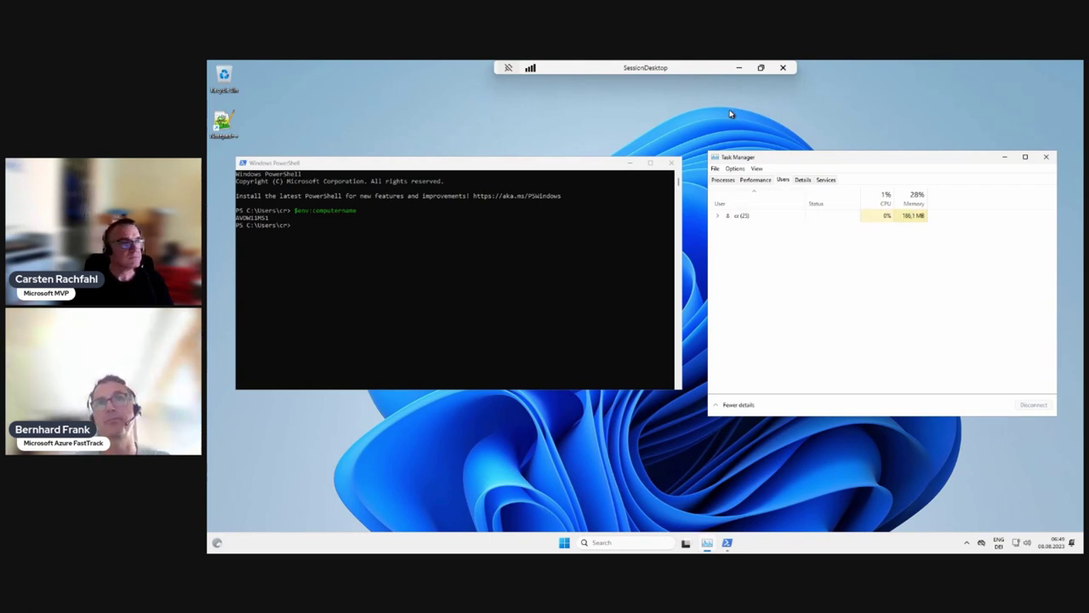
left_click(739, 67)
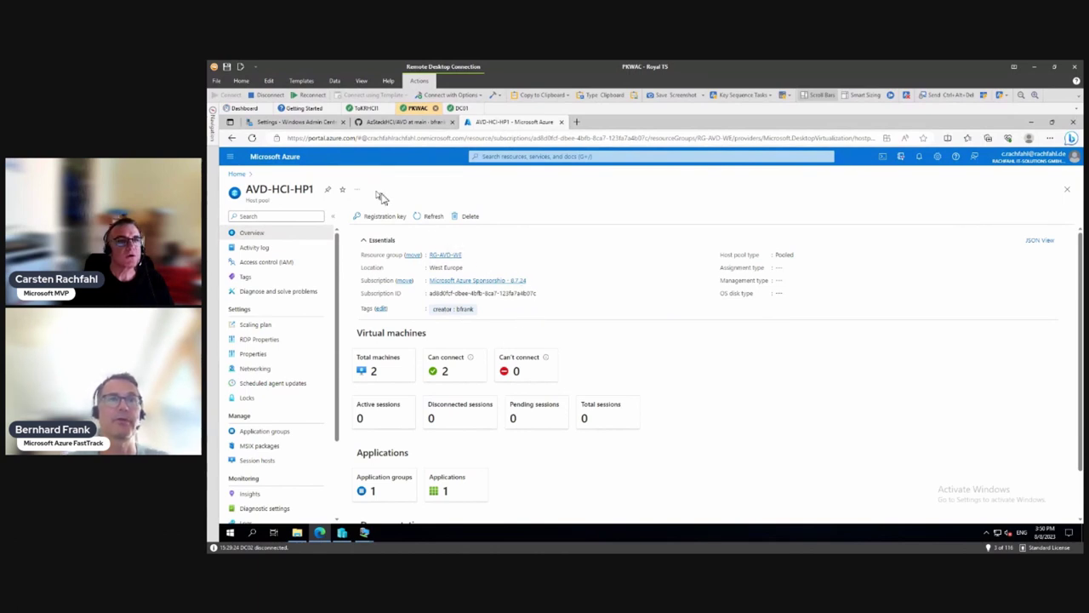
Step: Refresh the AVD-HCI-HP1 overview and list its two active sessions on AVDW11MS2 and AVDW11MS1
left_click(430, 217)
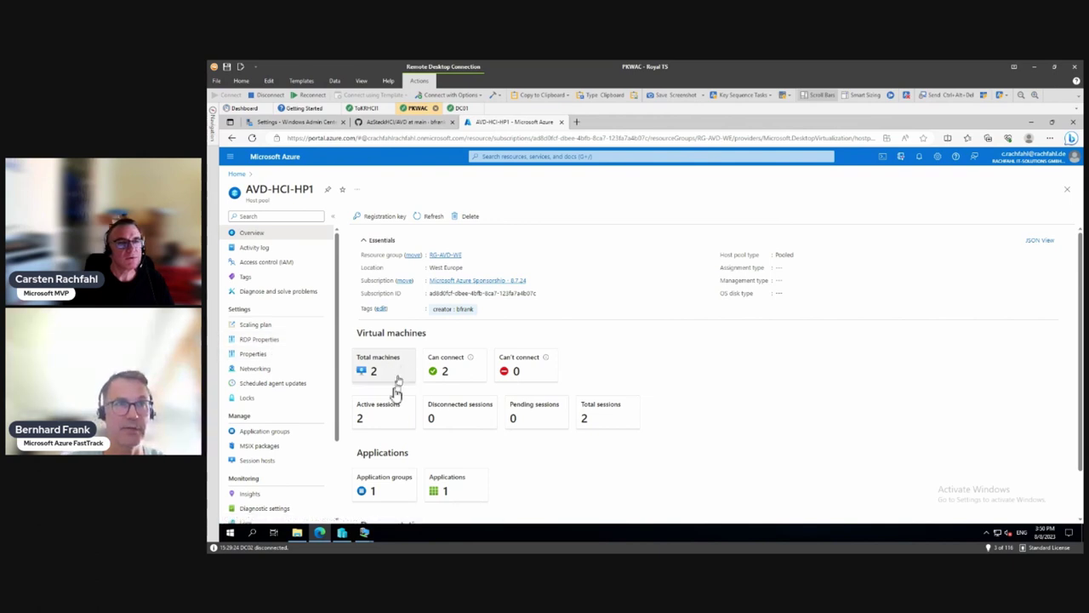
left_click(392, 419)
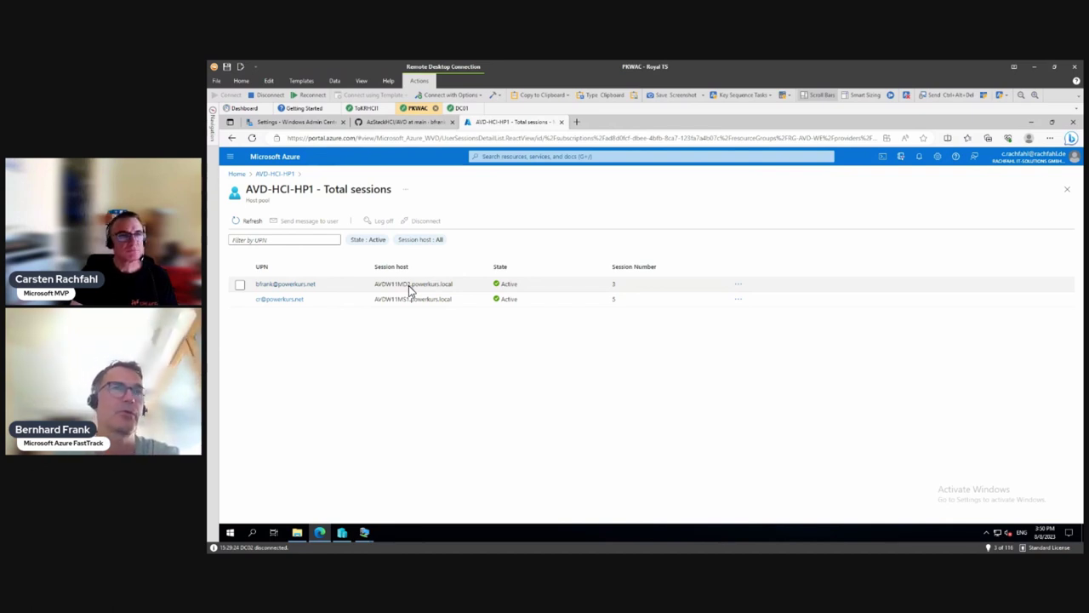
Step: View a user's details, return to AVD-HCI-HP1, and open its Session hosts list
left_click(288, 303)
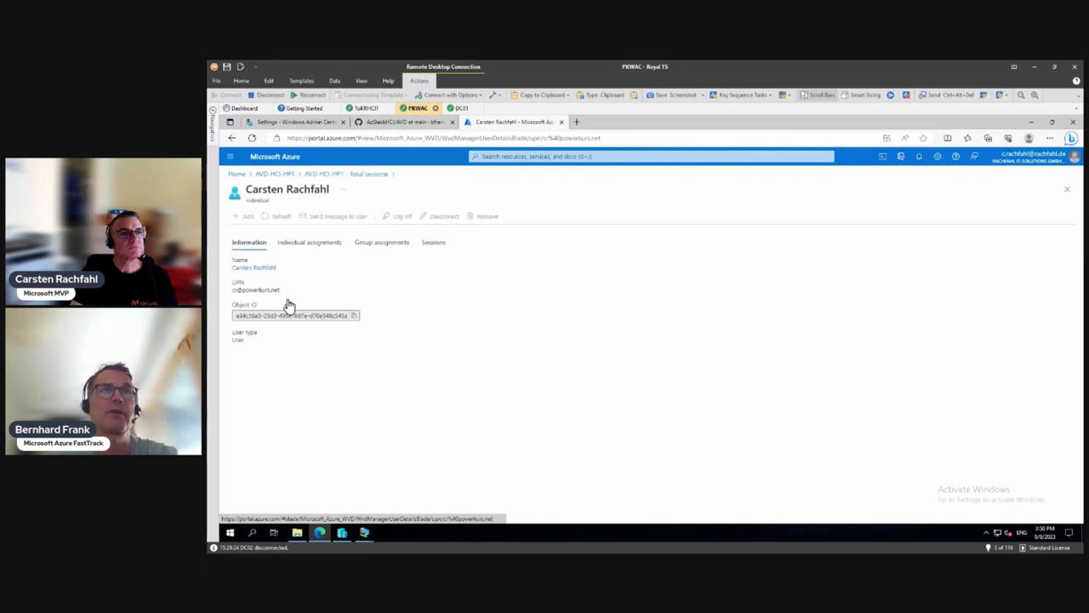
left_click(281, 175)
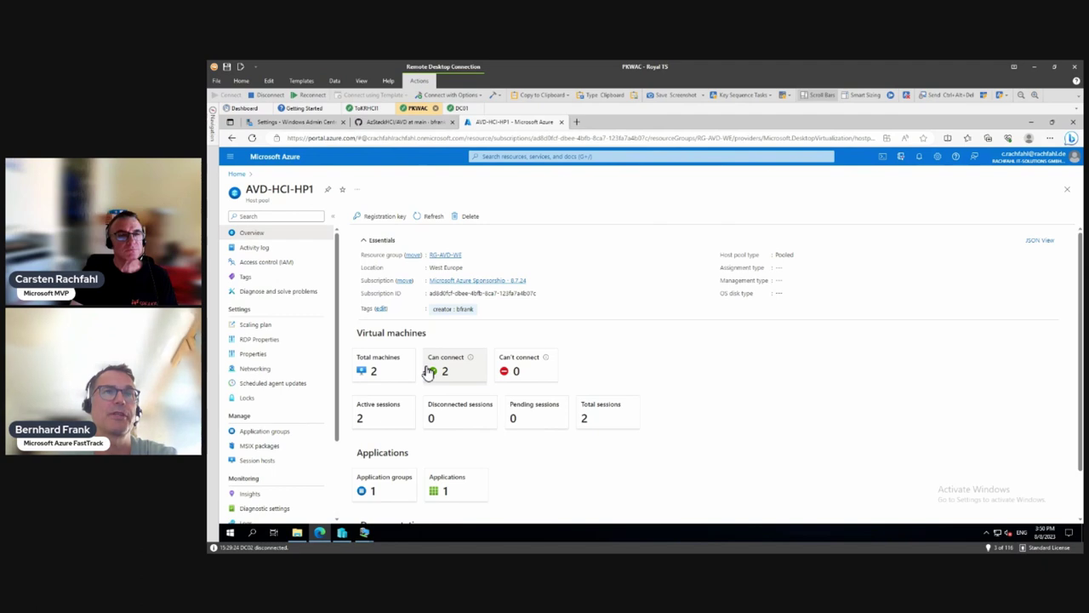
left_click(397, 370)
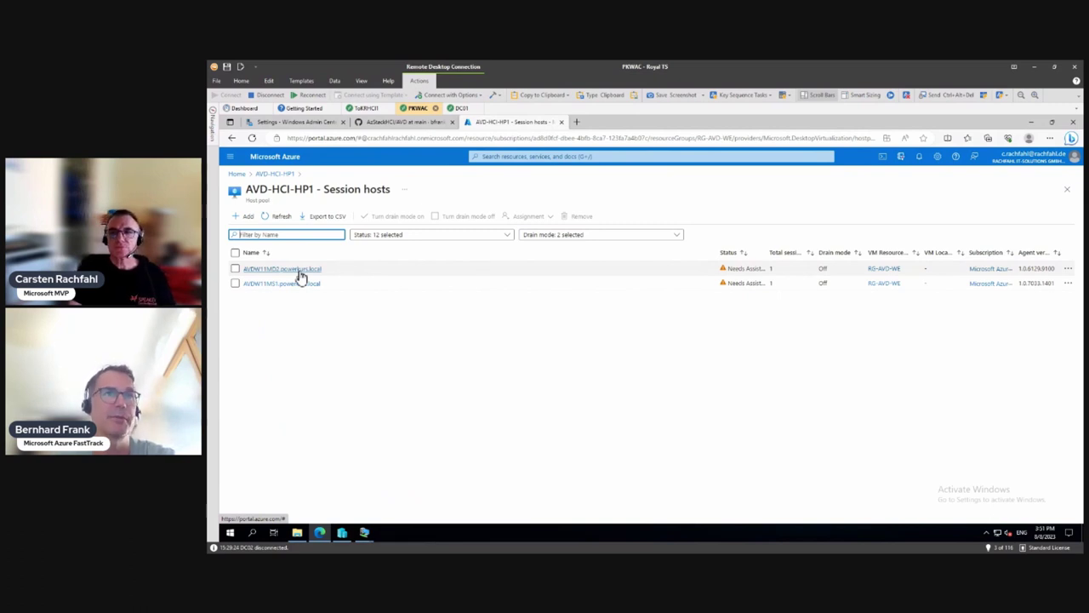
left_click(235, 285)
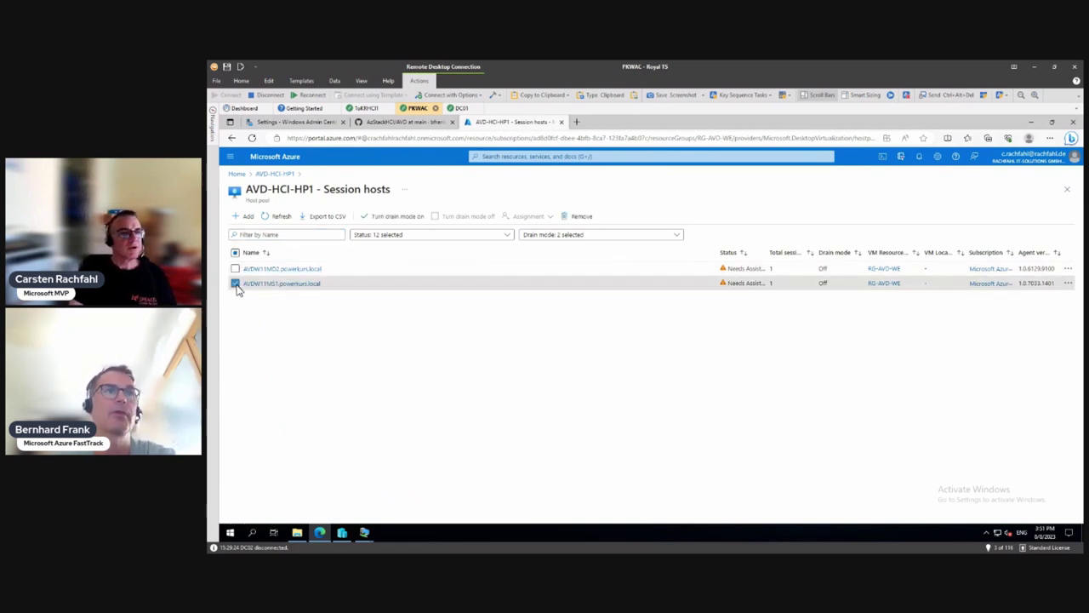
left_click(234, 268)
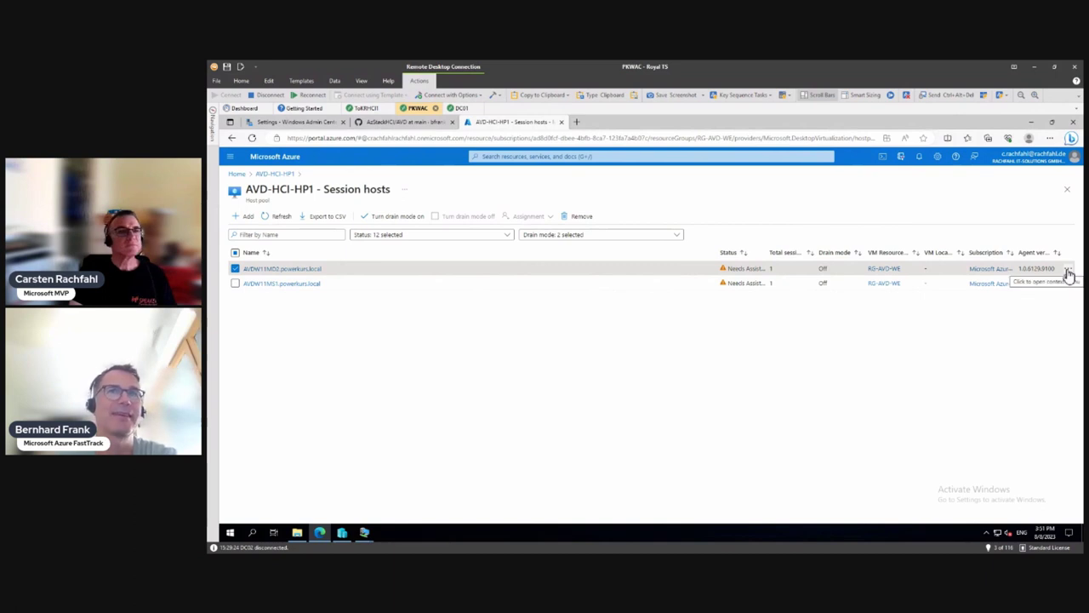
left_click(235, 269)
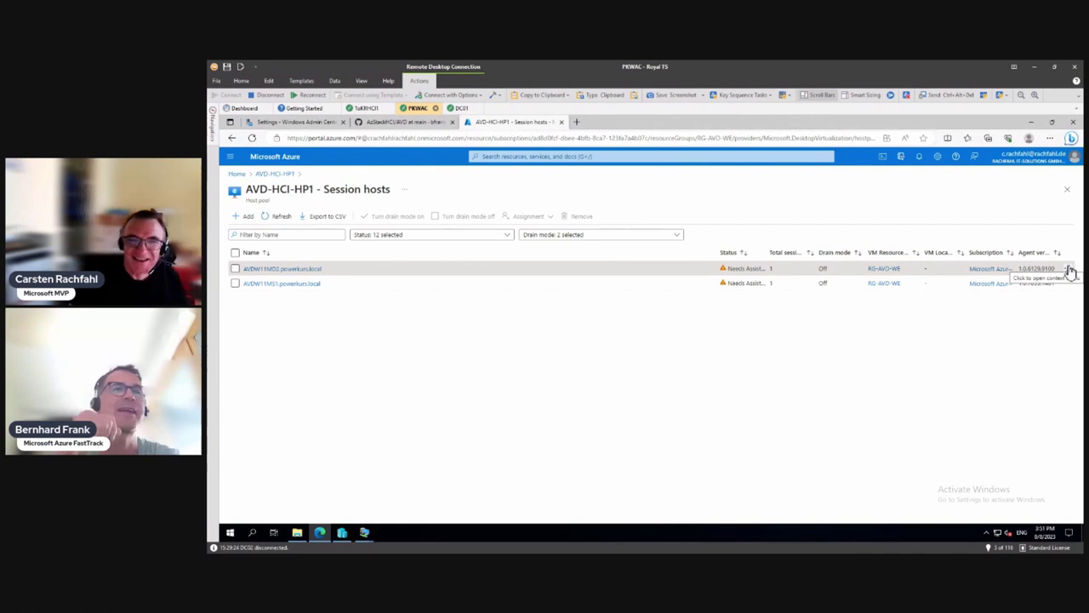
Step: Turn drain mode on for session host AVDW11MD2.powerkurs.local
left_click(236, 269)
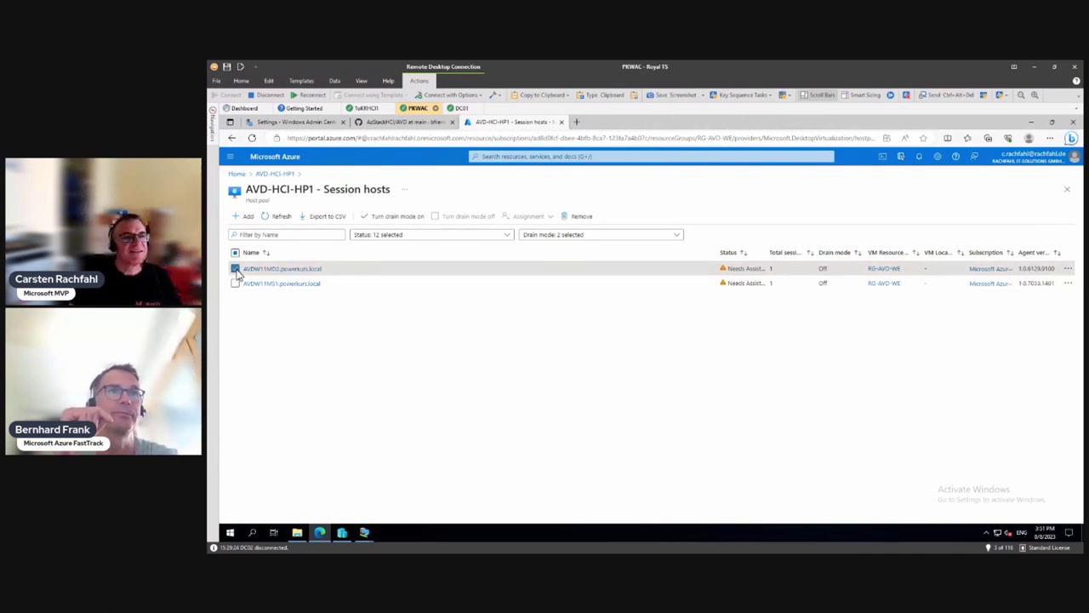
left_click(385, 219)
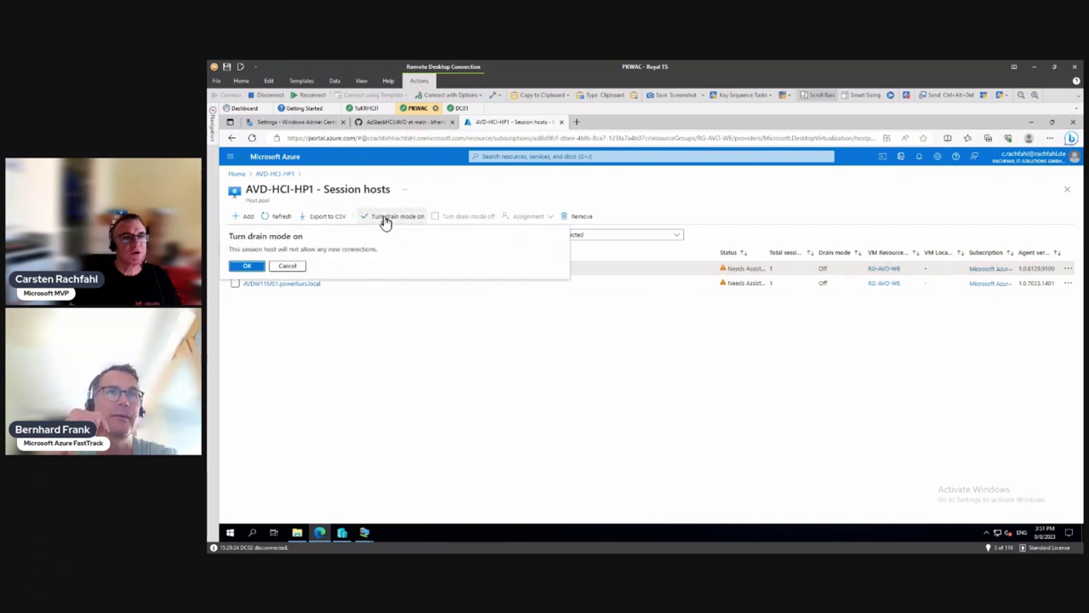
left_click(248, 266)
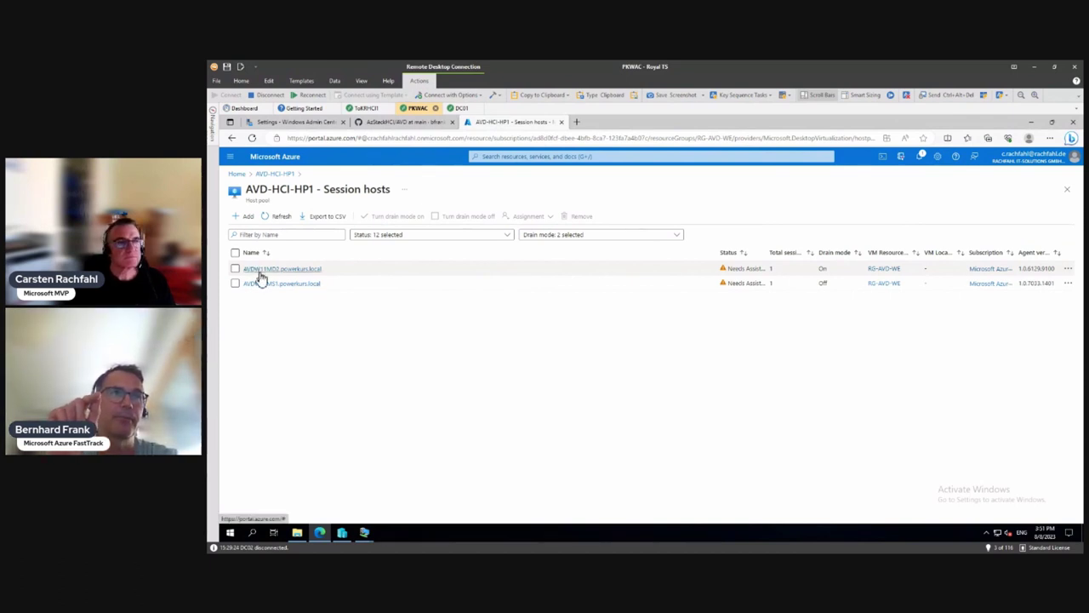
Step: Open AVDW11MD2.powerkurs.local's Users list and select the active session with ID 3
left_click(262, 270)
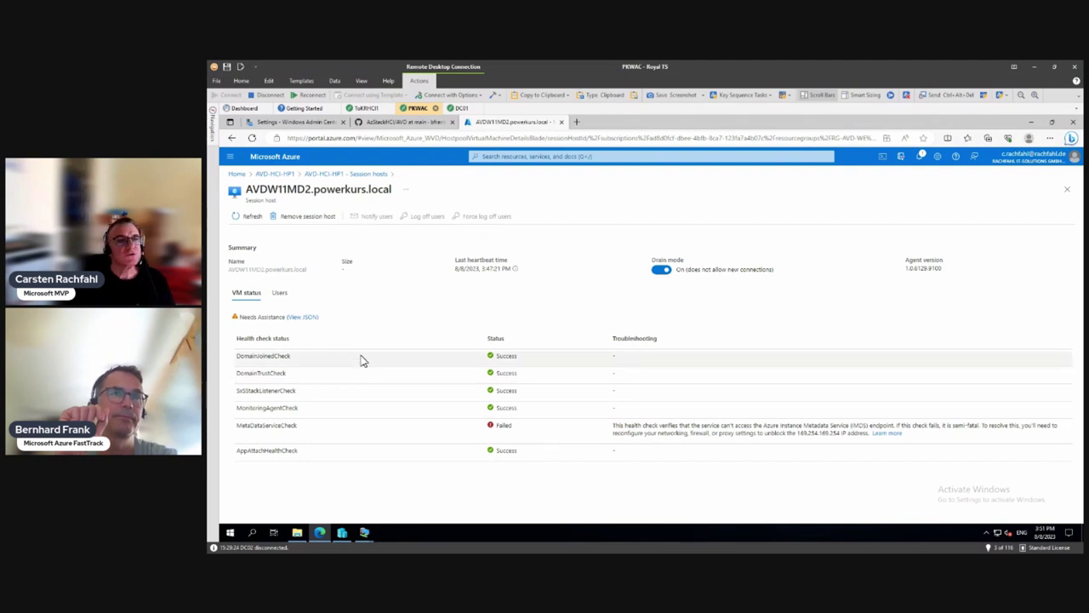
left_click(279, 294)
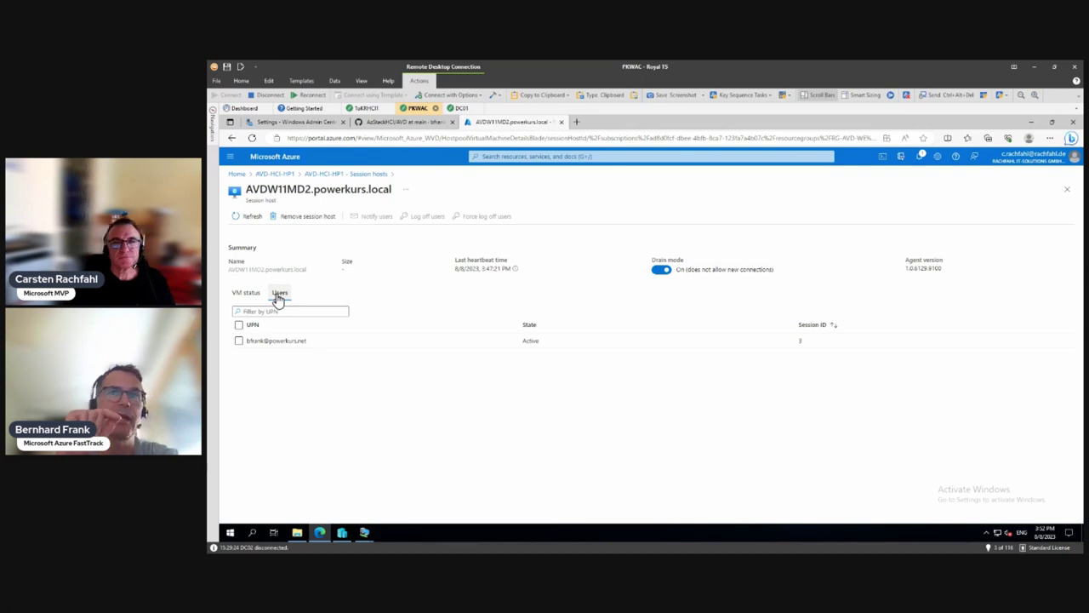
left_click(240, 342)
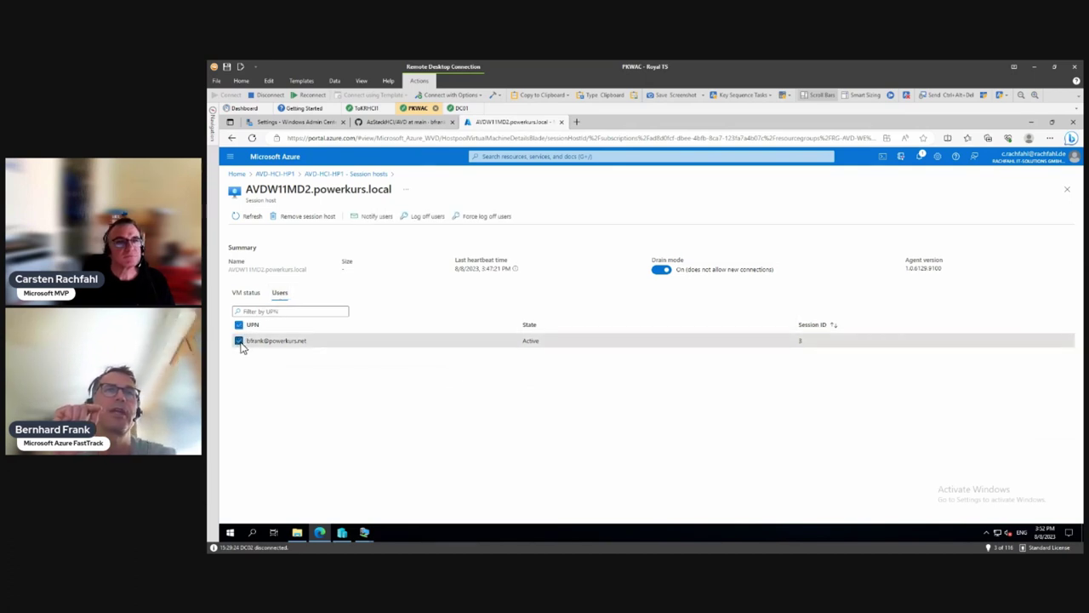
Step: Send the user an 'Alert from the Admin' notice asking them to log off for maintenance
left_click(364, 218)
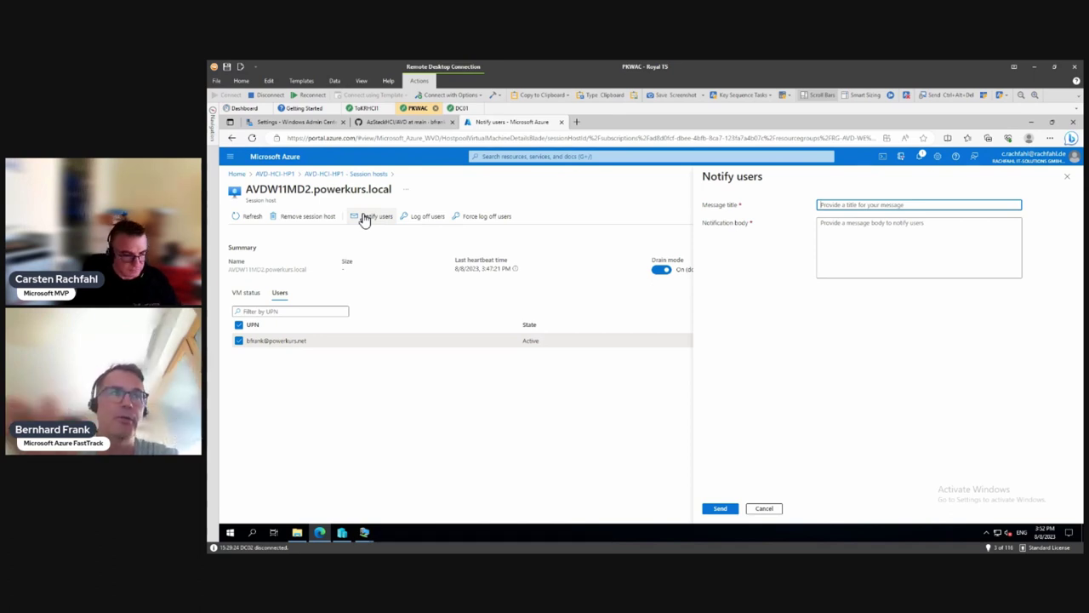
type("Alert")
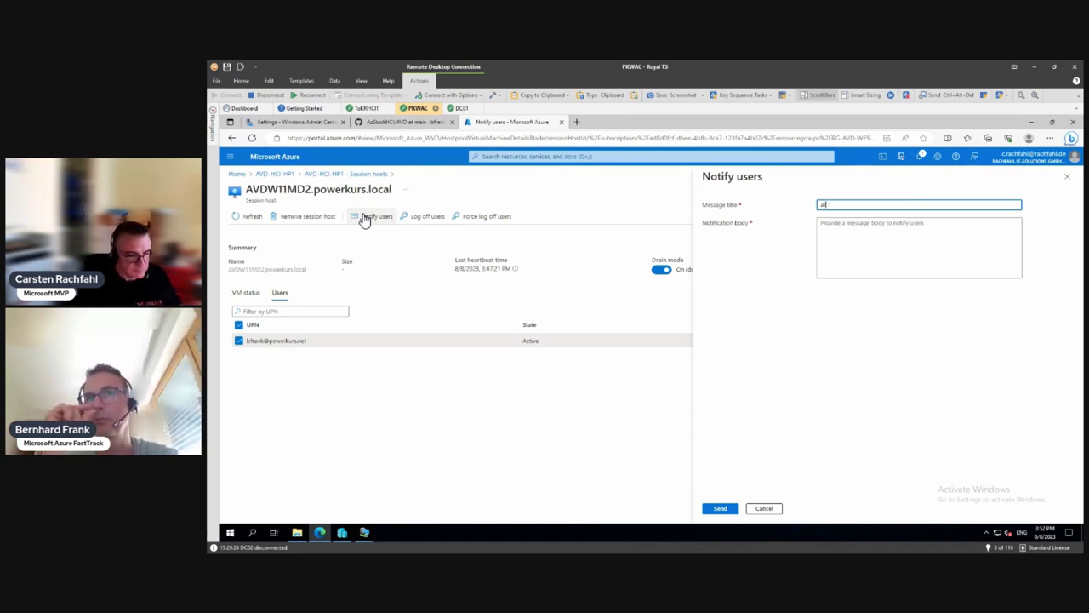
type(" from the Admin")
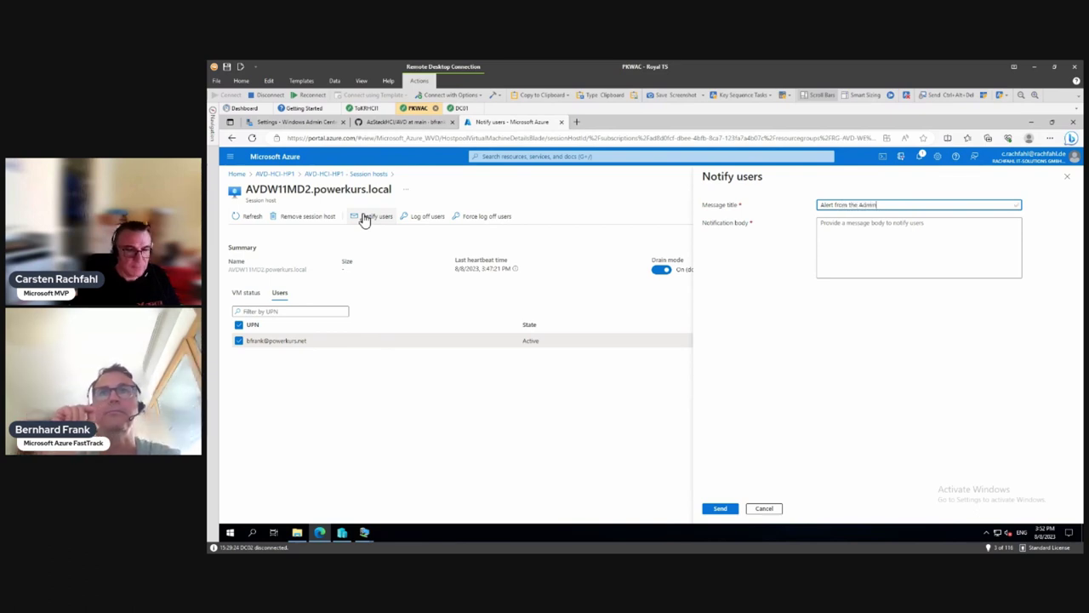
key("Tab")
type("P")
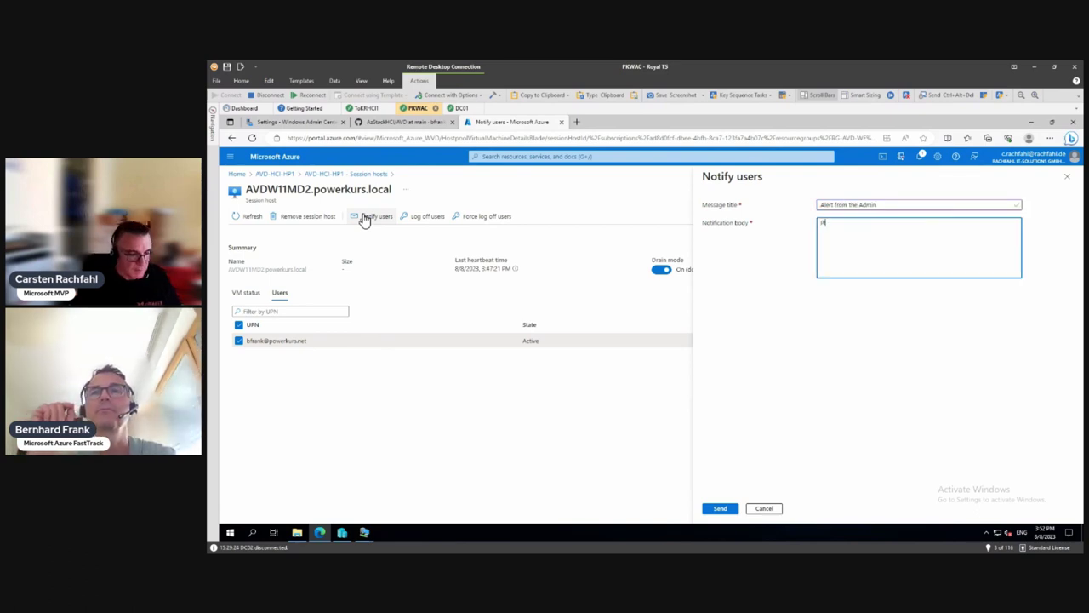
type("leas log o")
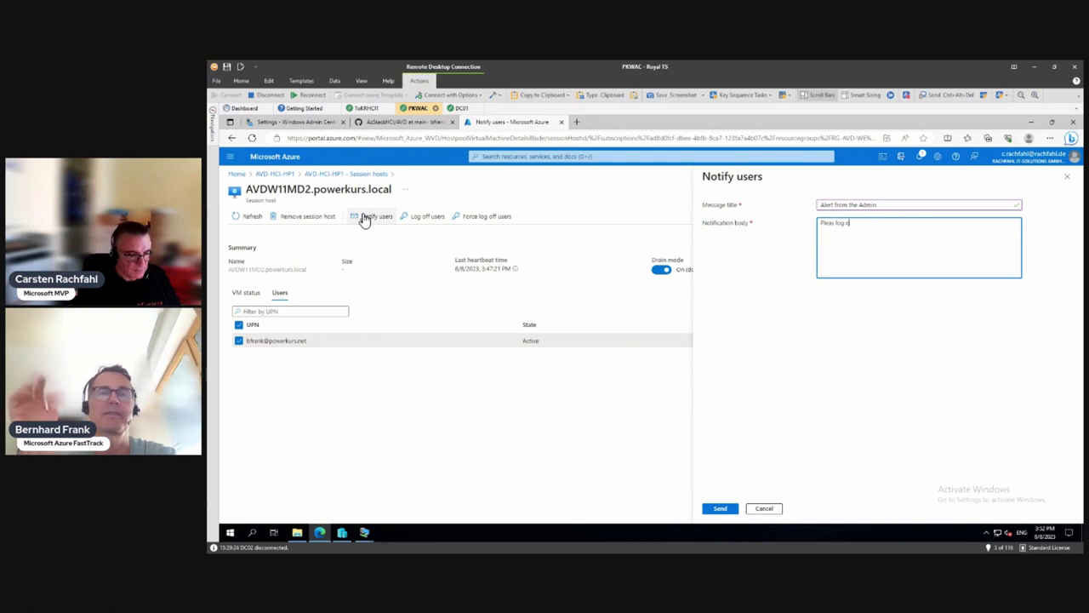
type("ff du to a")
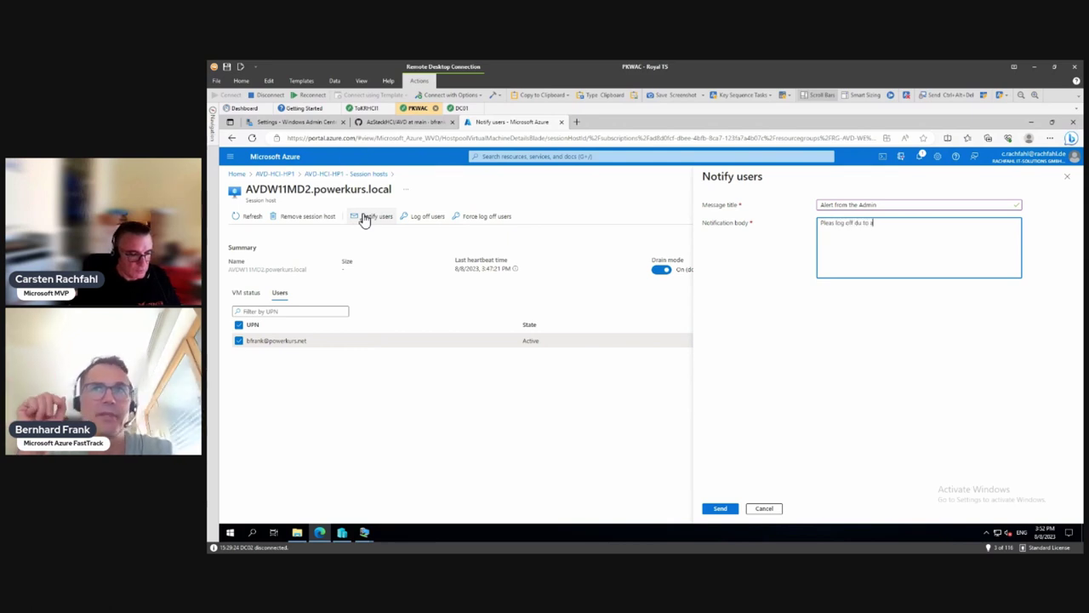
type(" mantana")
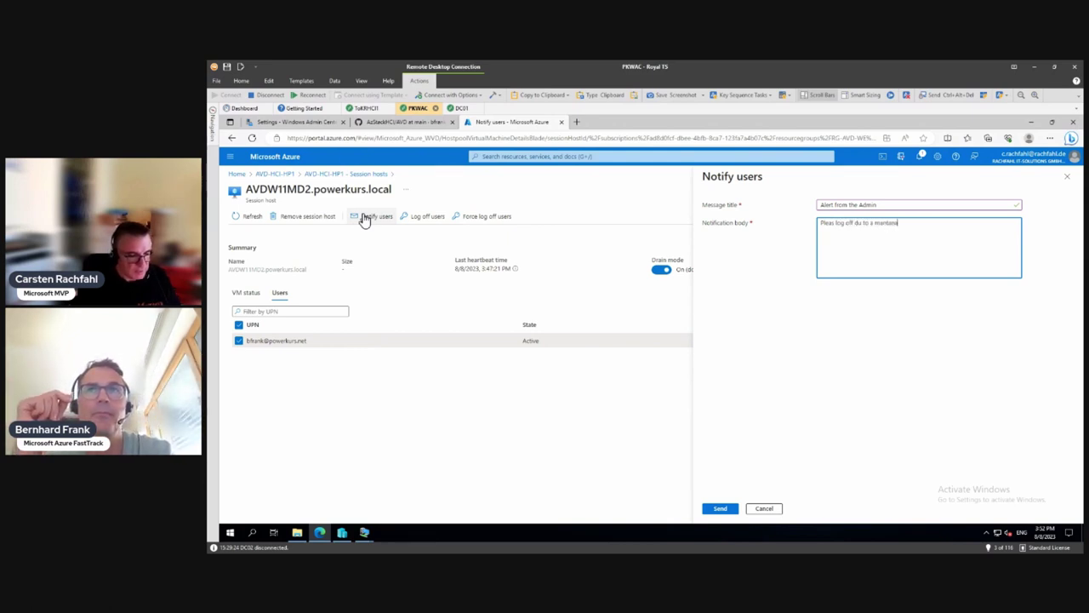
type("ce")
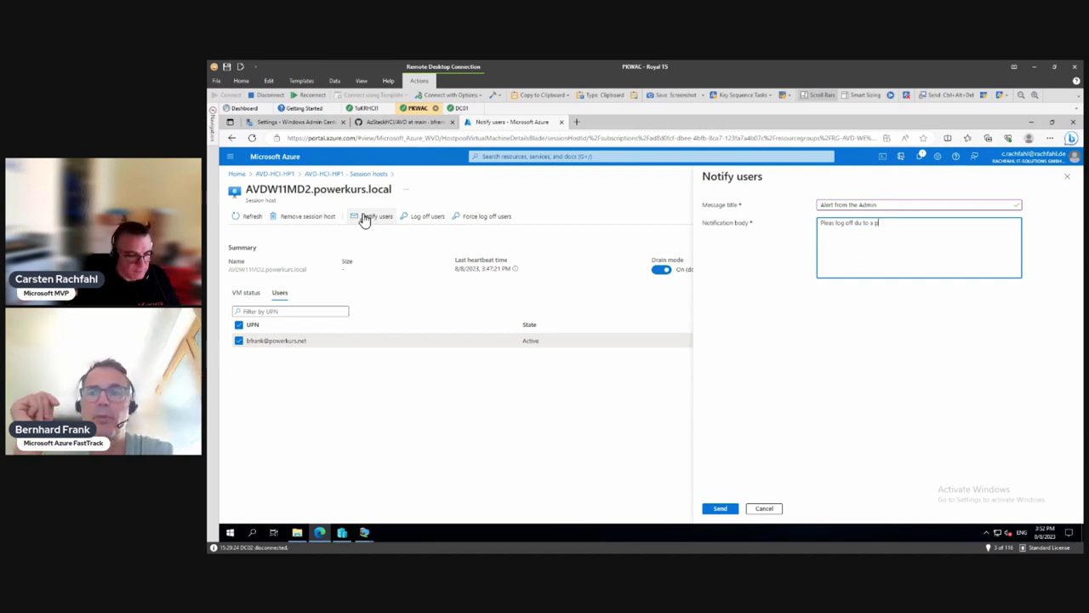
type("bl")
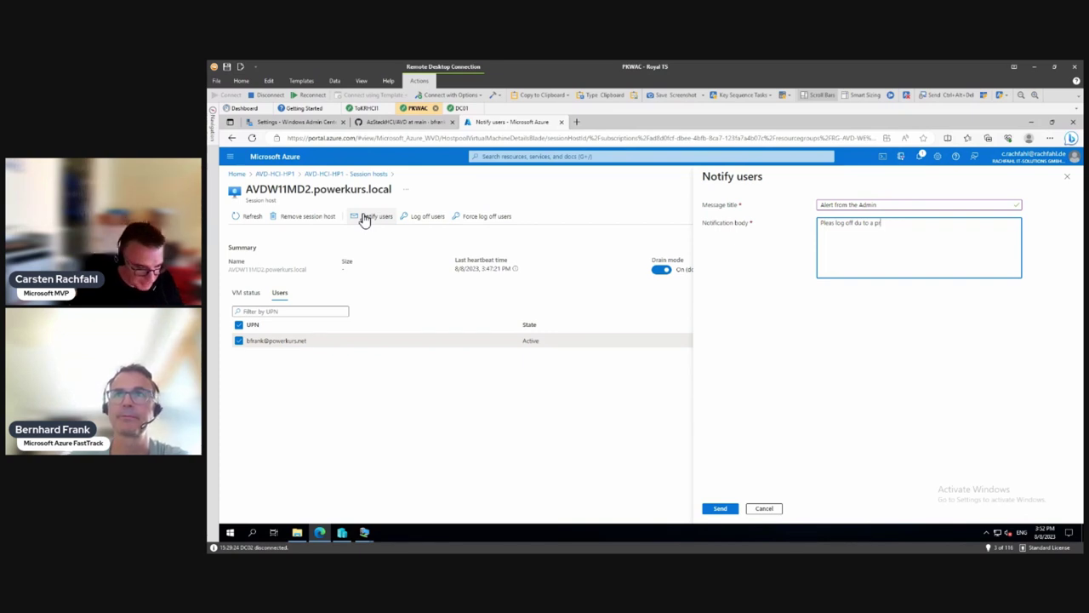
type("oblem")
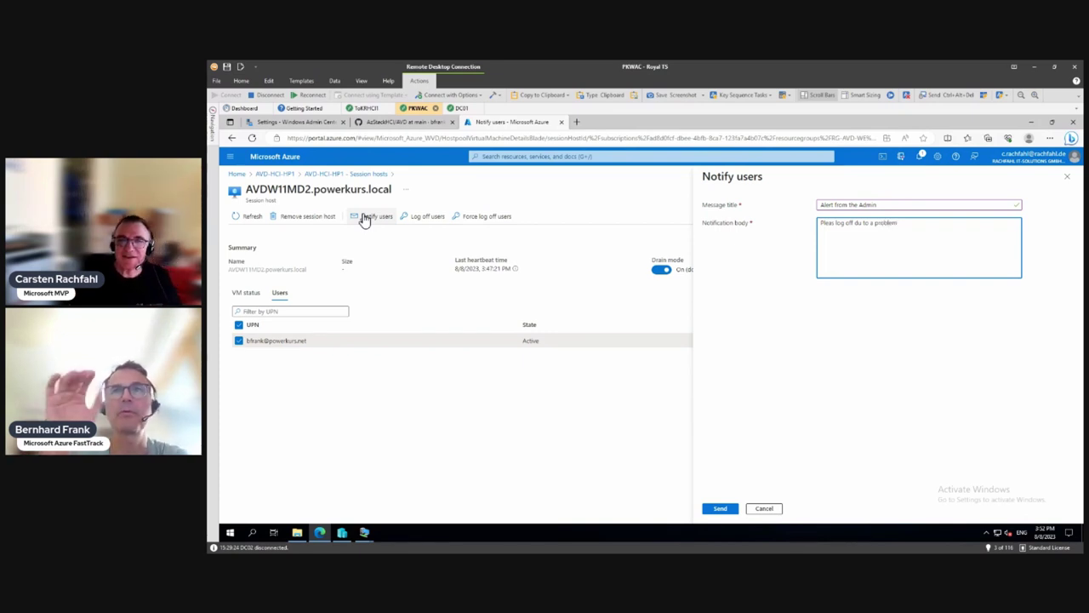
left_click(732, 510)
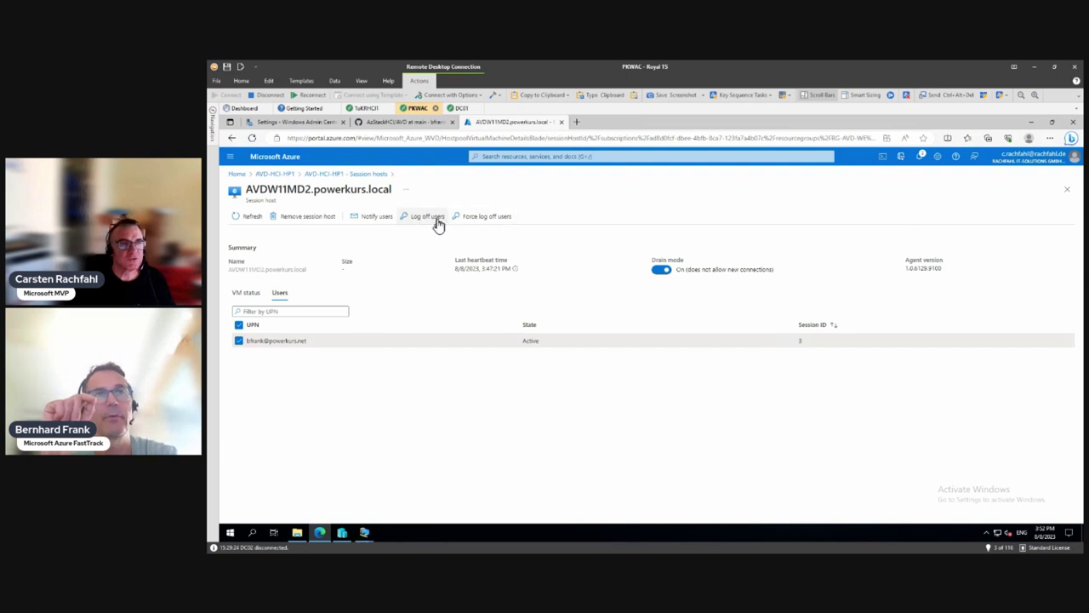
Step: Log off the active user session on AVDW11MD2.powerkurs.local
left_click(437, 222)
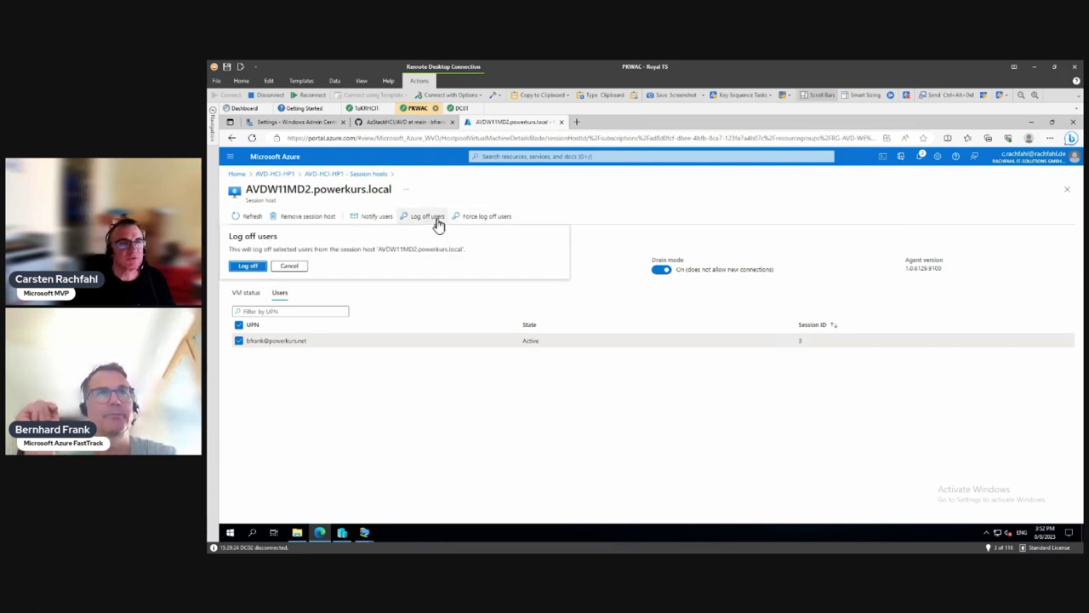
left_click(241, 268)
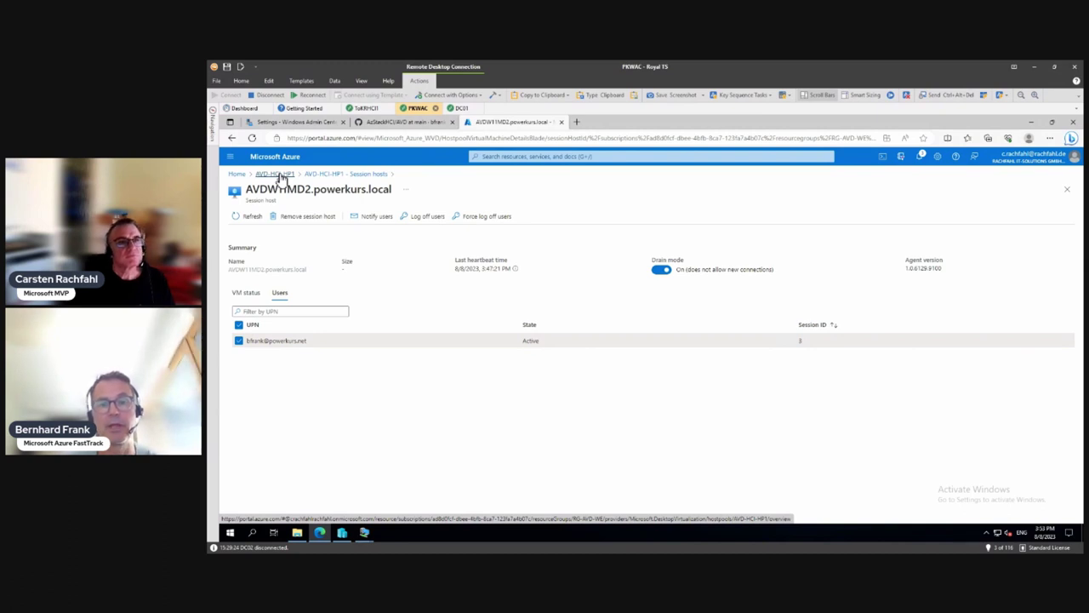
Step: Return to the AVD-HCI-HP1 host pool overview and minimise the Royal TS window
left_click(275, 175)
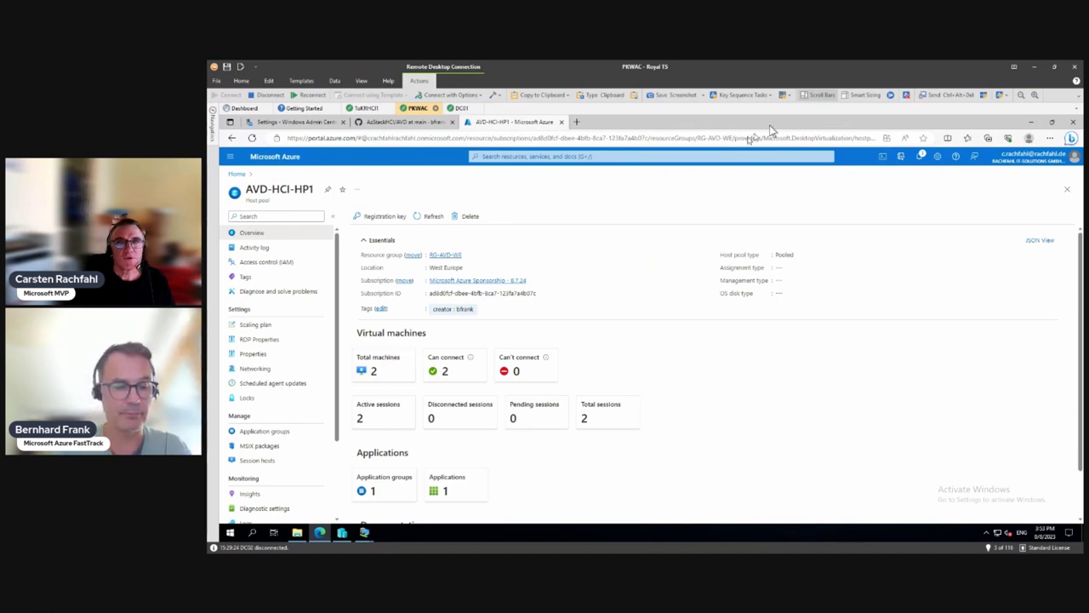
left_click(1033, 68)
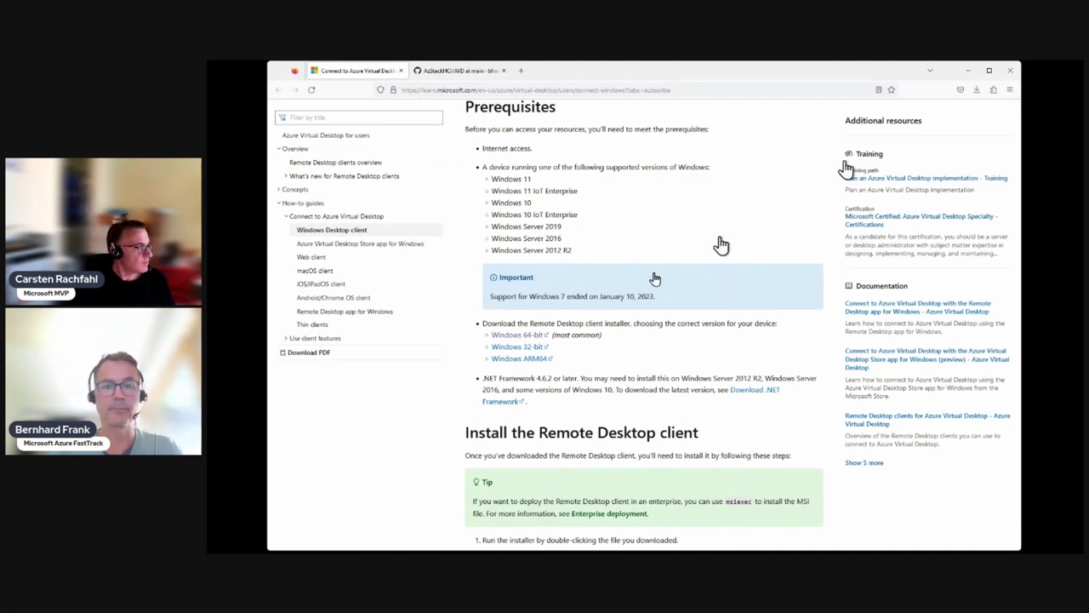
Step: Minimise the docs browser and launch SessionDesktop from AVD Workspace 1 in Remote Desktop
key("alt+Tab")
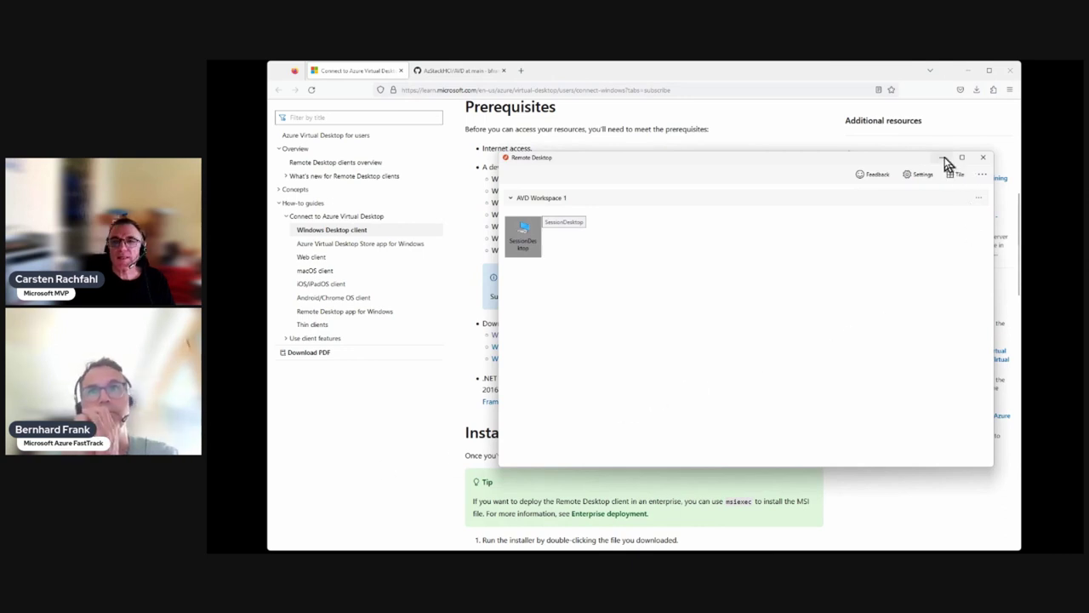
left_click(968, 73)
left_click(967, 72)
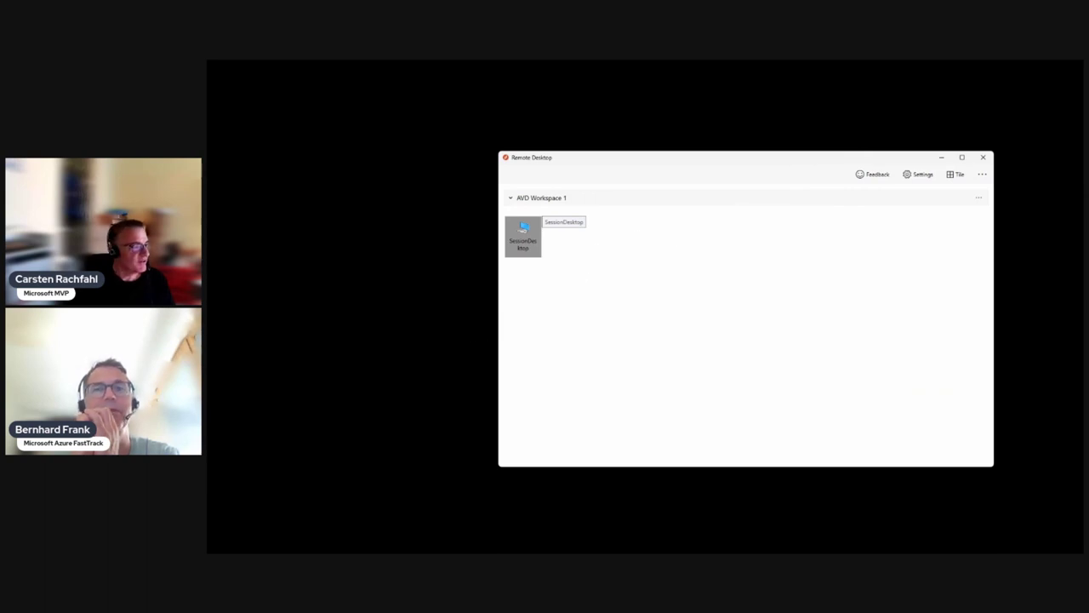
double_click(522, 231)
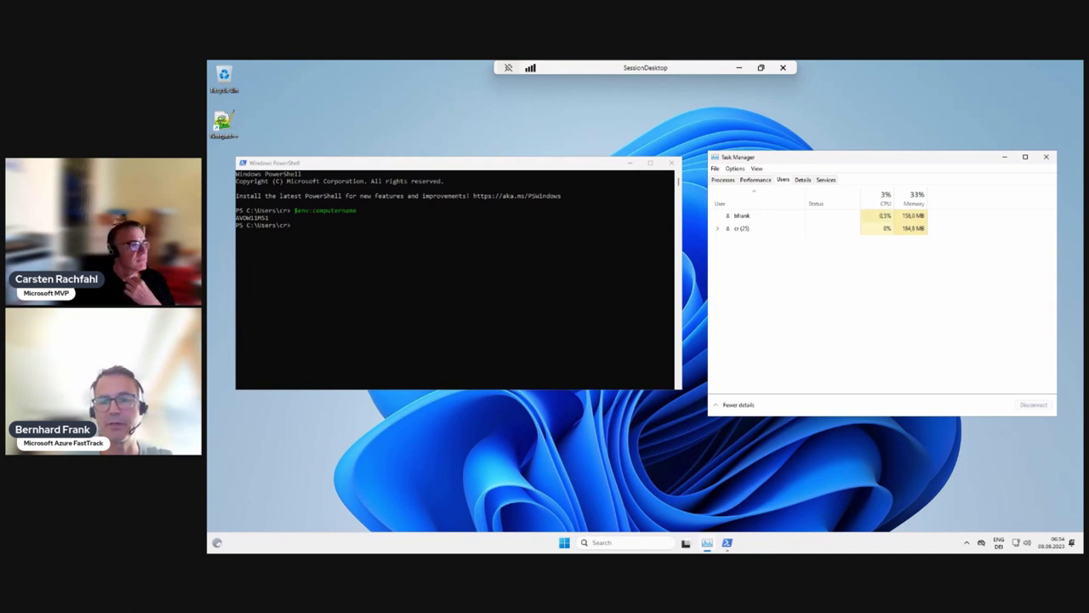
Step: Toggle the SessionDesktop session out of and back into full screen, then show connection quality
key("ctrl+alt+Break")
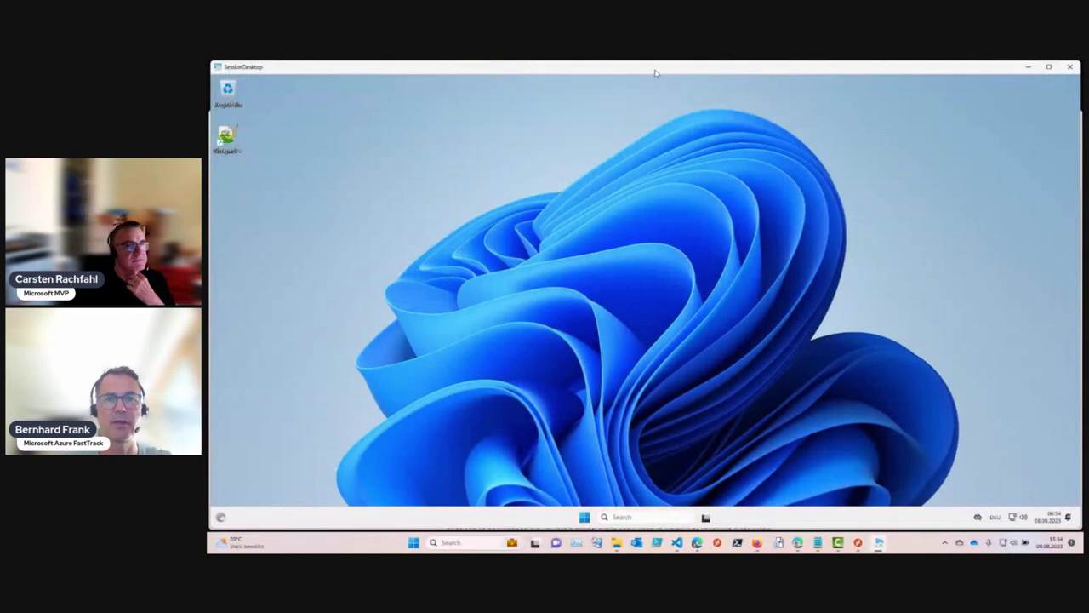
double_click(655, 72)
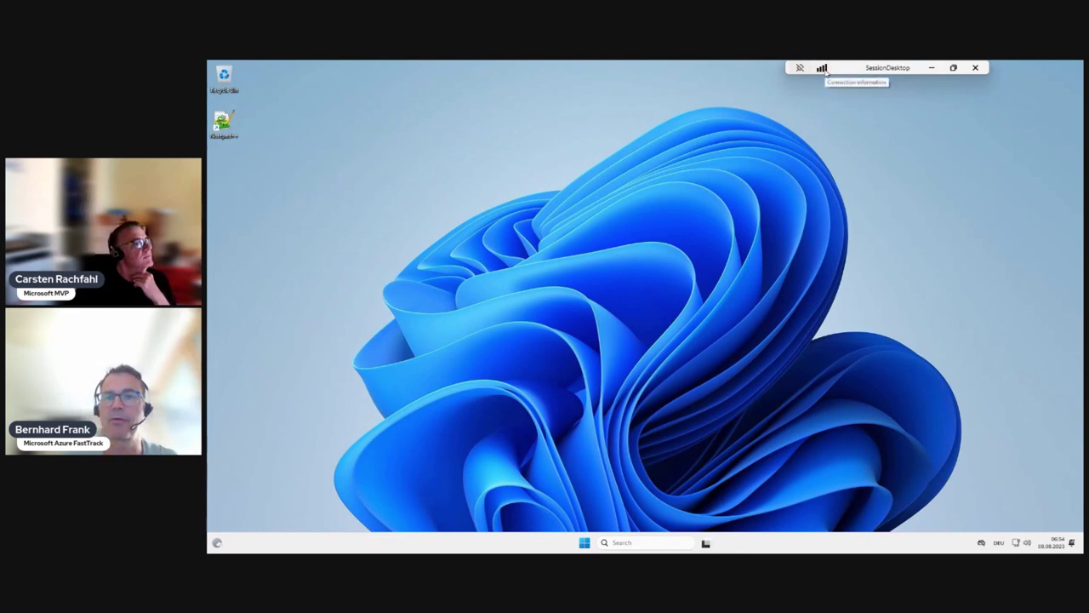
left_click(822, 69)
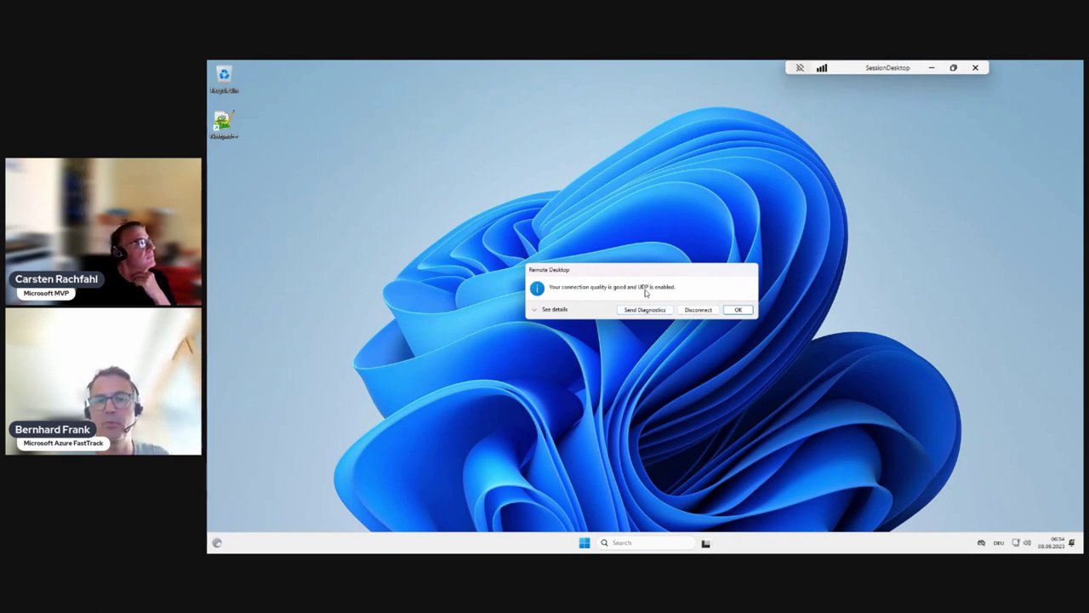
Step: Expand the connection details to review UDP transport, then close the report with OK
left_click(555, 310)
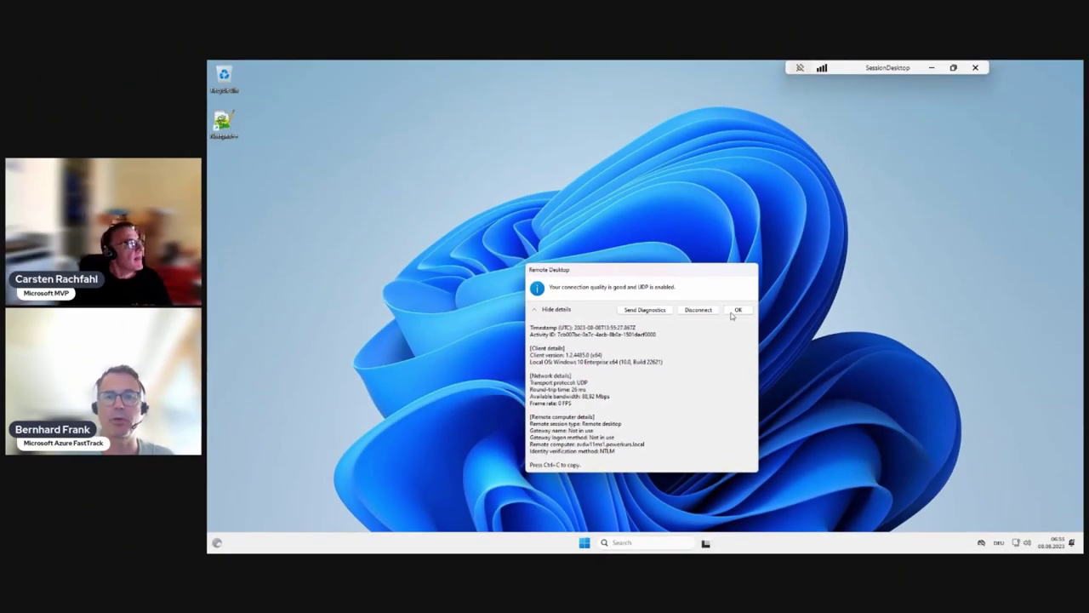
left_click(738, 310)
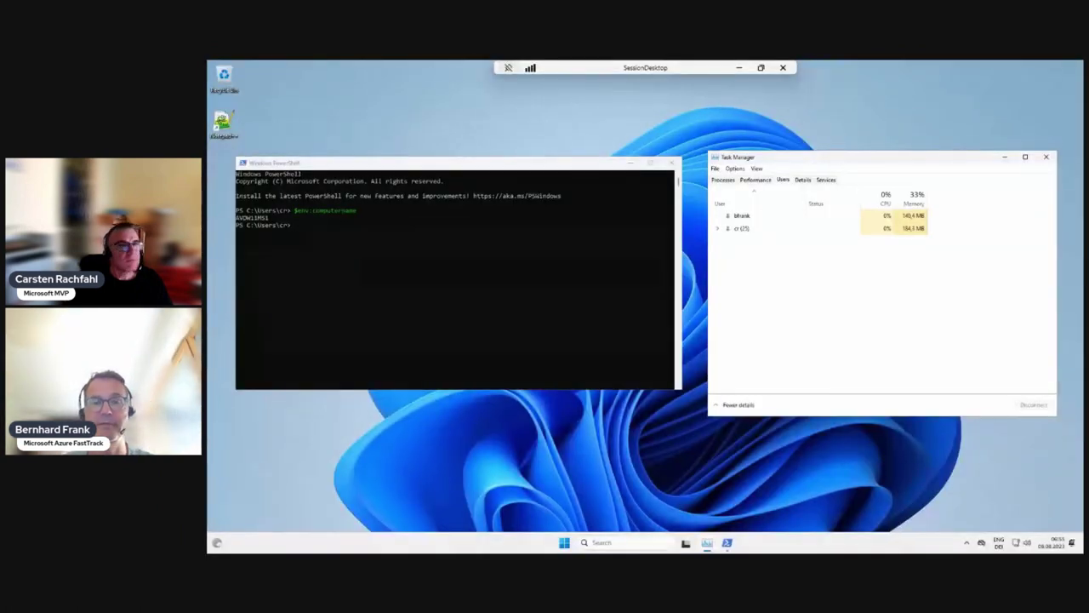
Step: Reopen the connection report with details showing UDP, under 1 ms round-trip, over 102 Mbps
left_click(530, 69)
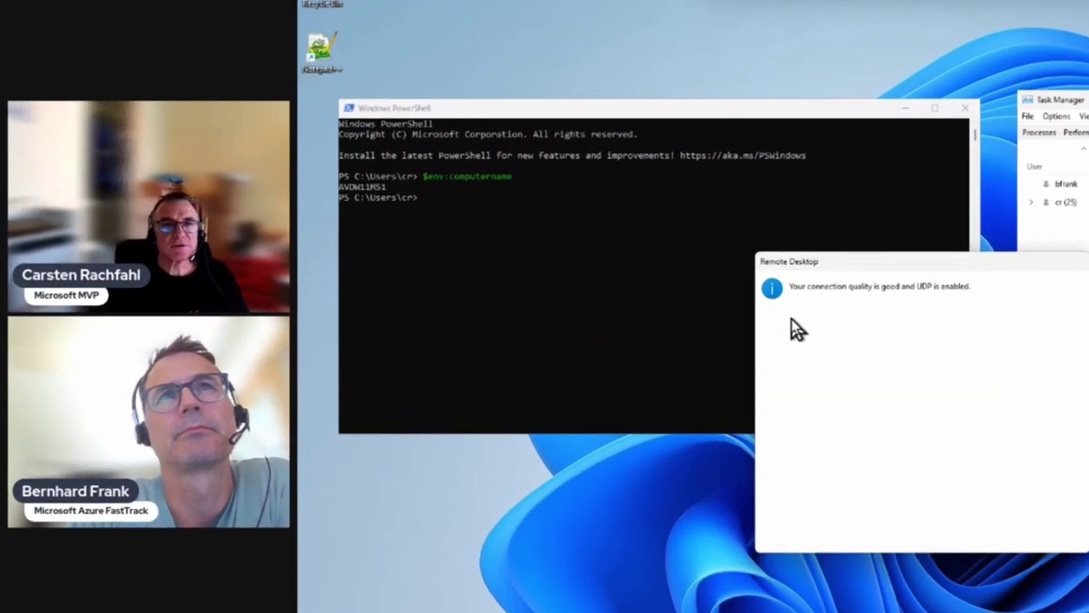
left_click(691, 315)
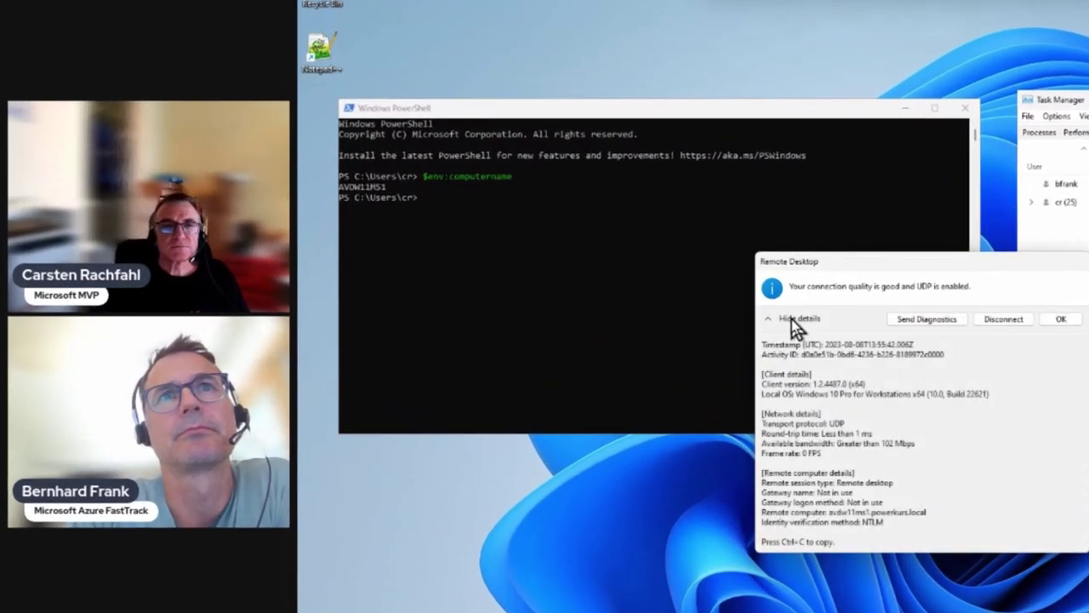